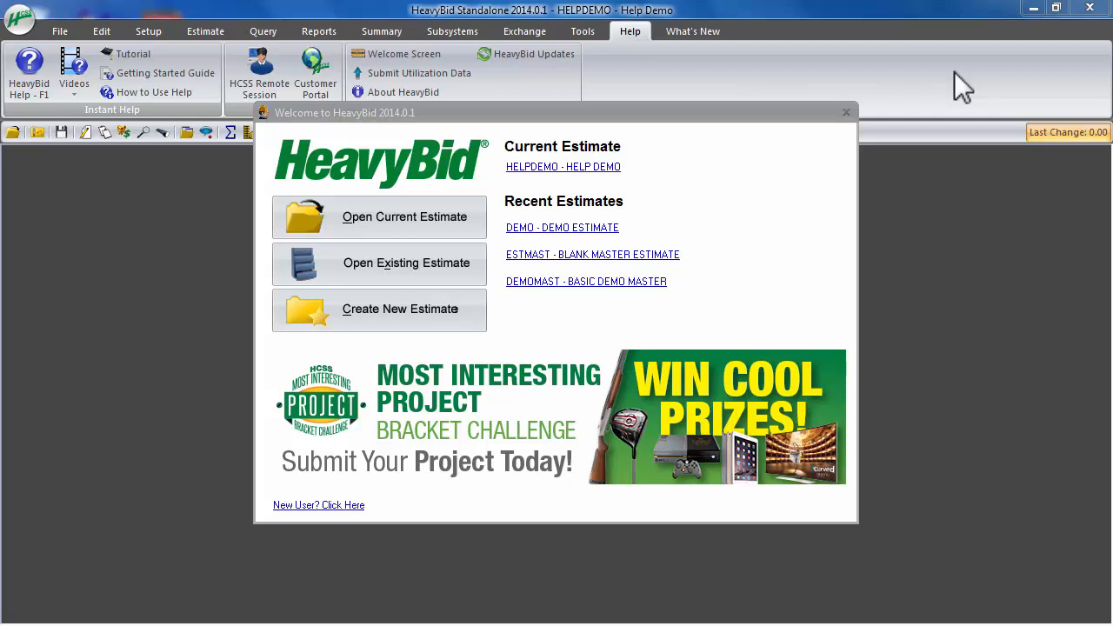
Open the current HELPDEMO estimate and bring up the cost code setup of its HeavyJob and Accounting export
left_click(589, 172)
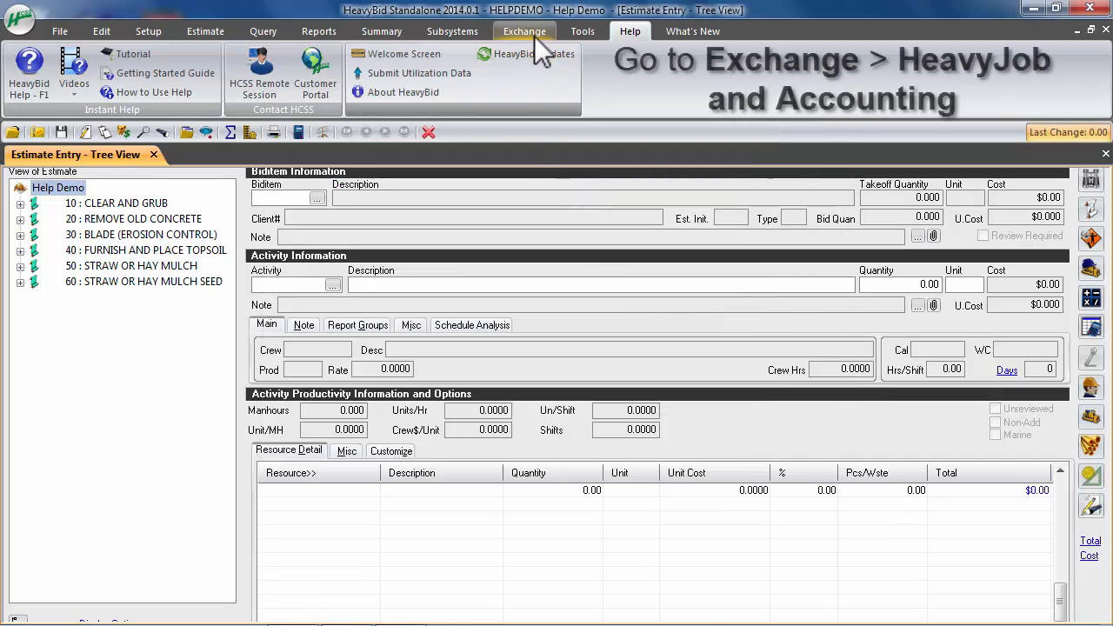
left_click(529, 34)
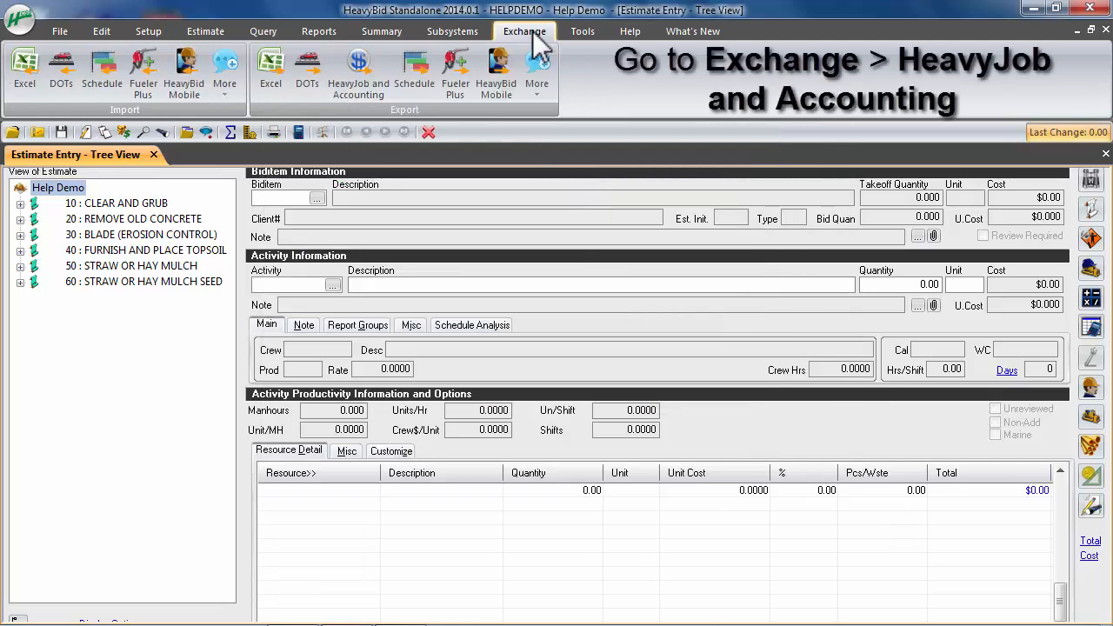
left_click(369, 92)
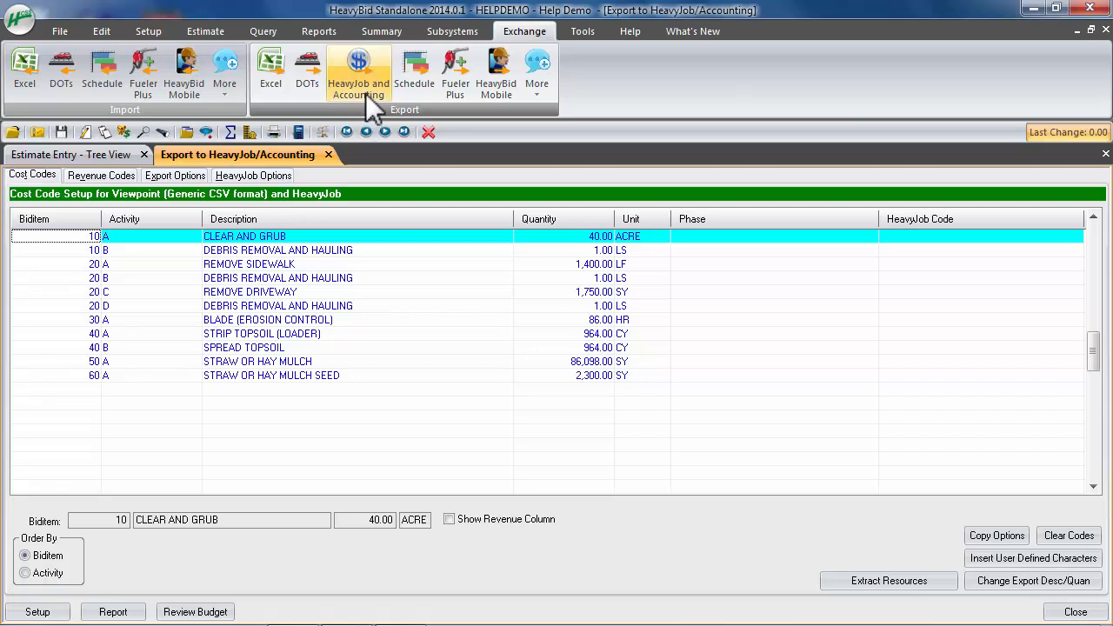
left_click(30, 176)
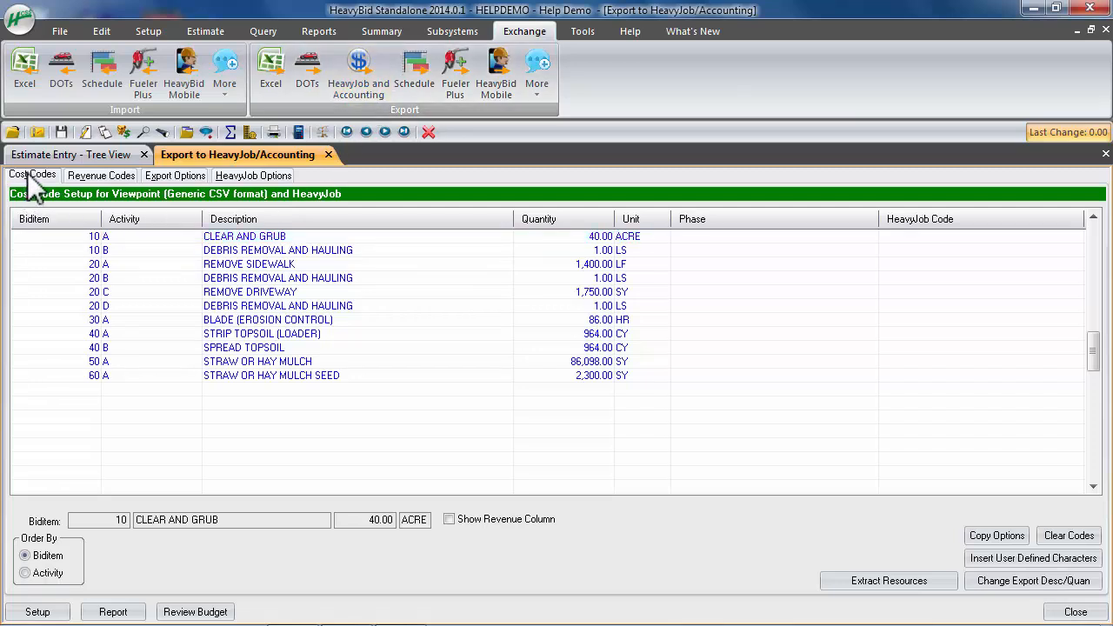
Enter 10 as the HeavyJob code of the CLEAR AND GRUB activity and erase it again
left_click(914, 236)
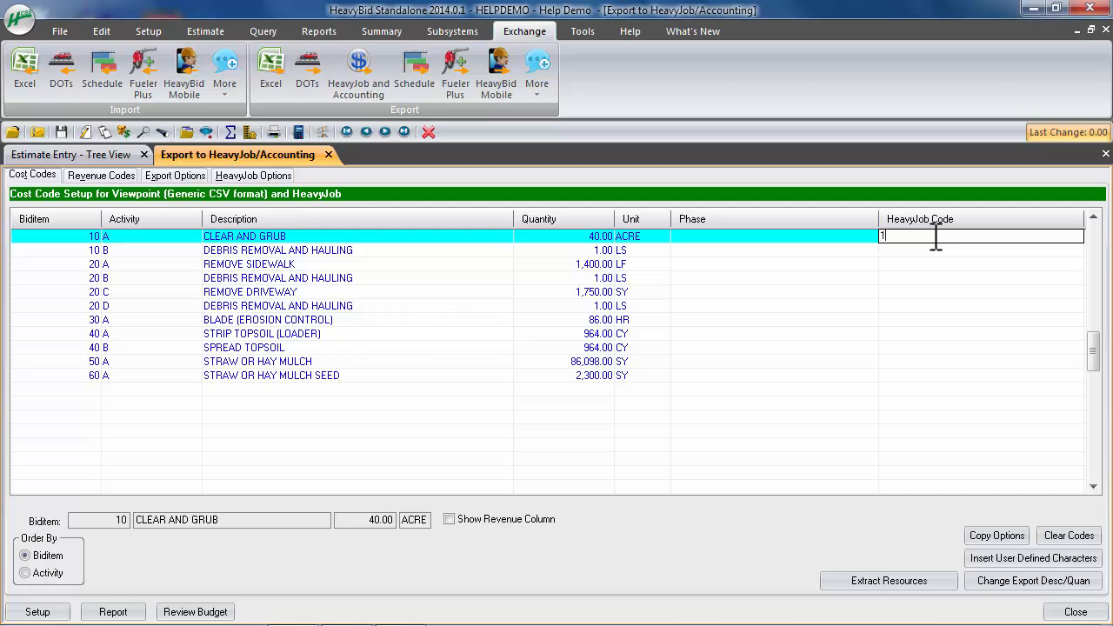
type("0")
key("Down")
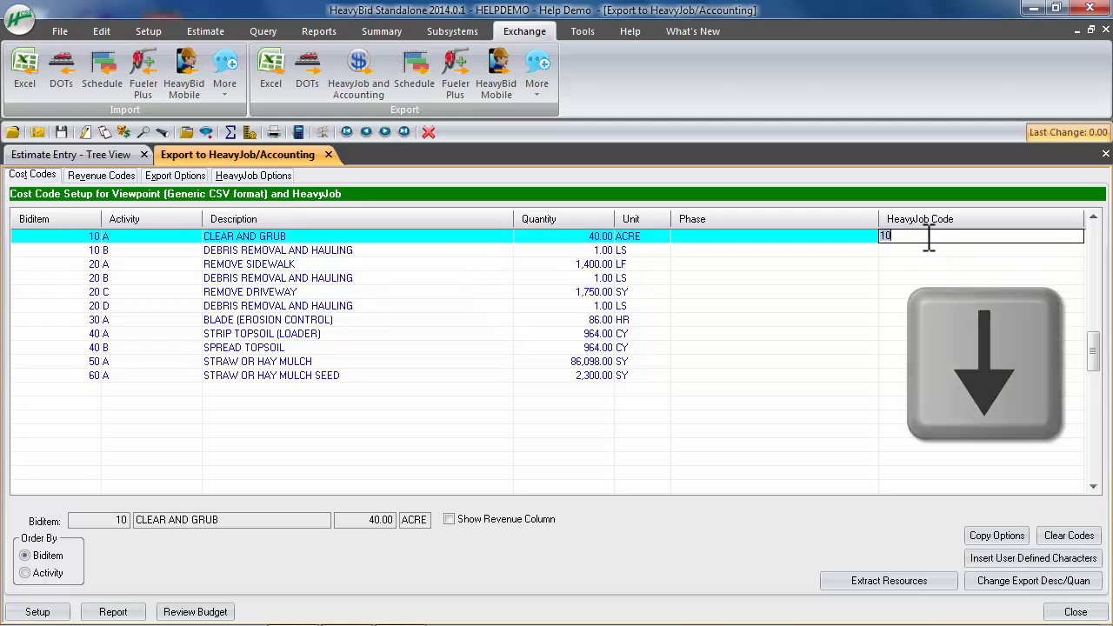
left_click(929, 238)
key("BackSpace")
key("BackSpace")
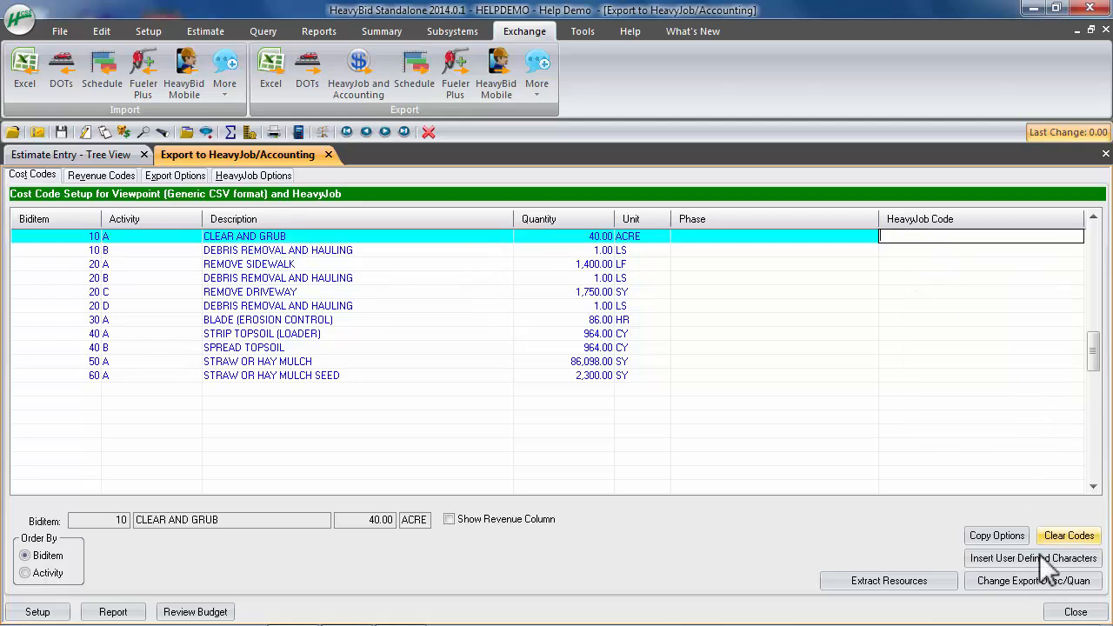
Copy the Biditem codes into the HeavyJob Code column for all activities
left_click(997, 535)
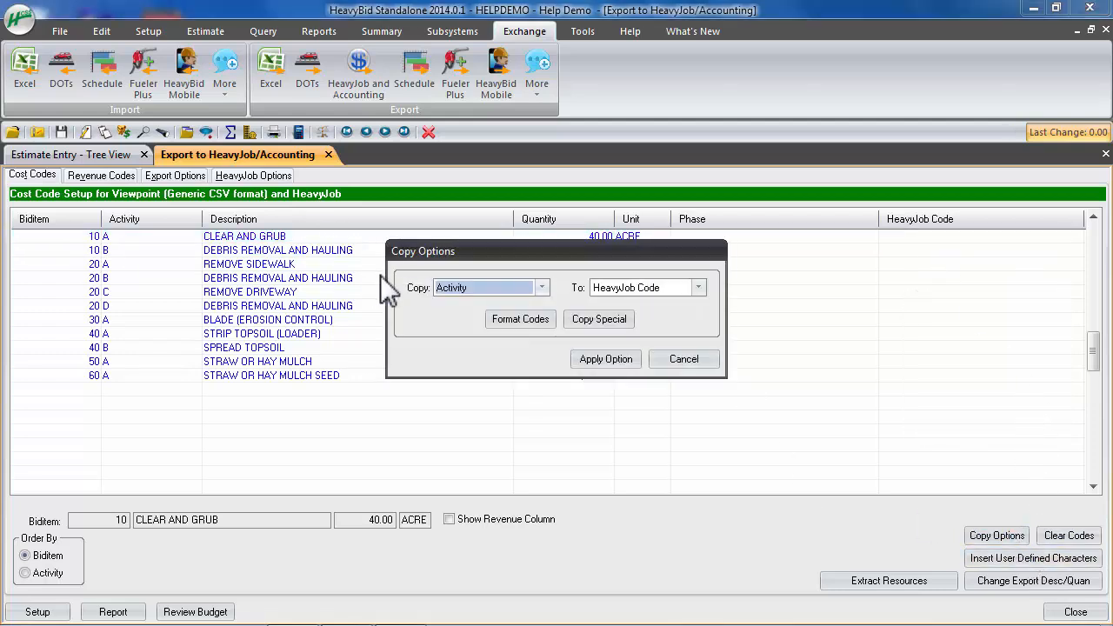
left_click(541, 288)
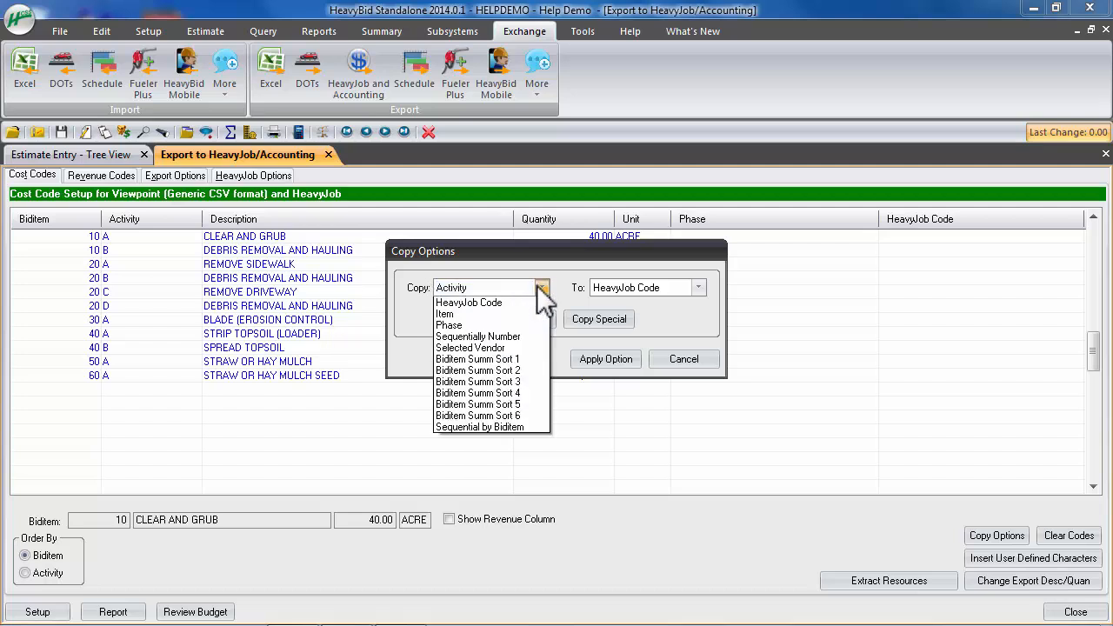
left_click(508, 340)
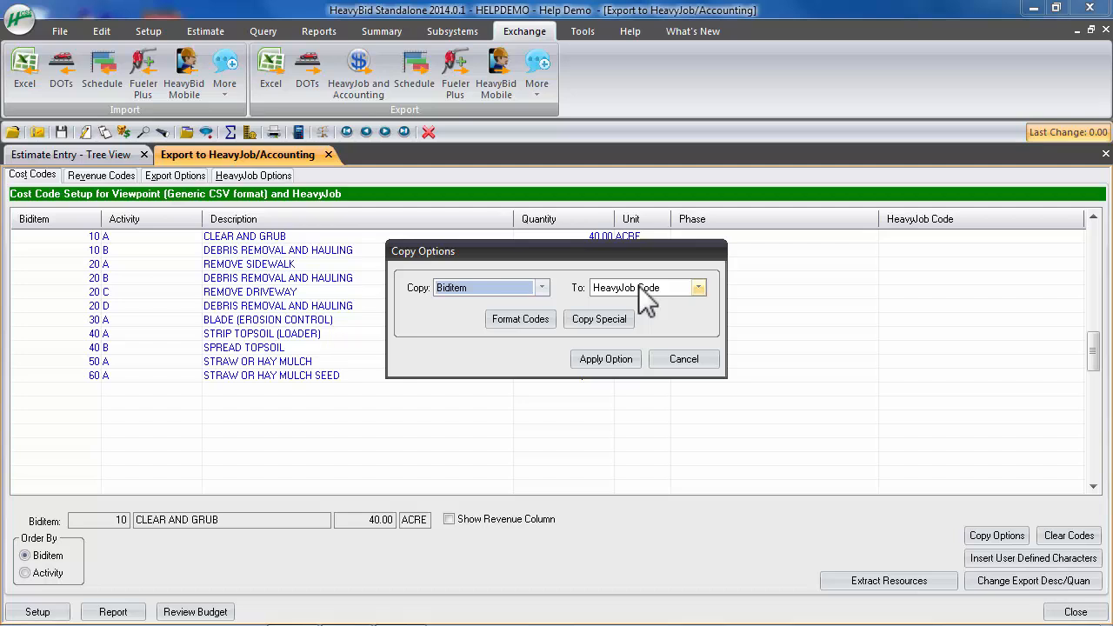
left_click(609, 361)
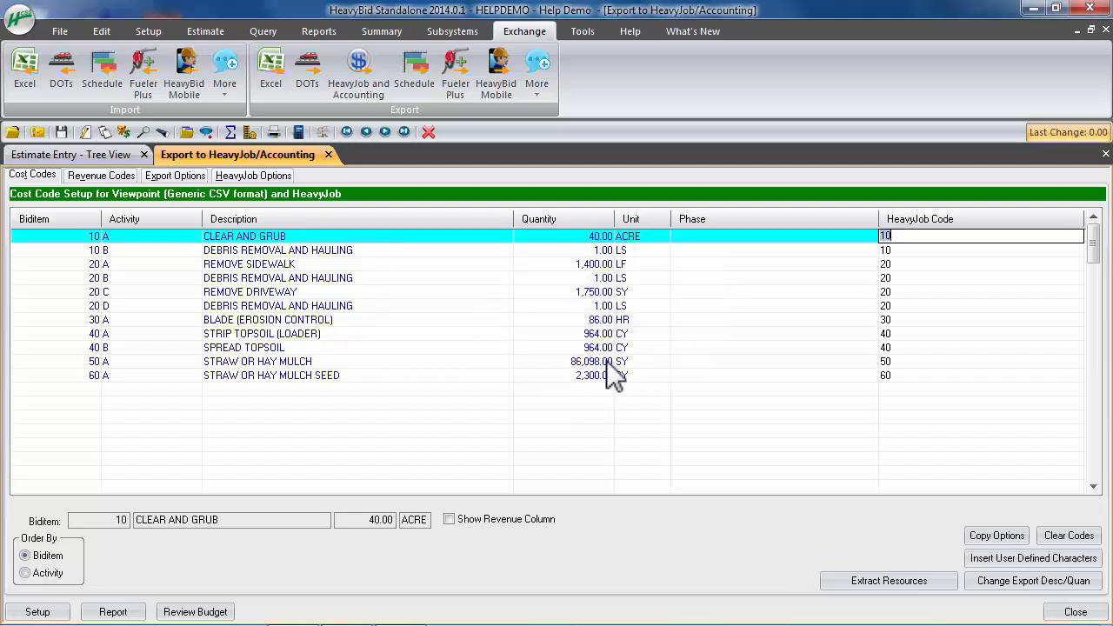
Clear all entries from the HeavyJob Code column
left_click(909, 388)
left_click(1069, 536)
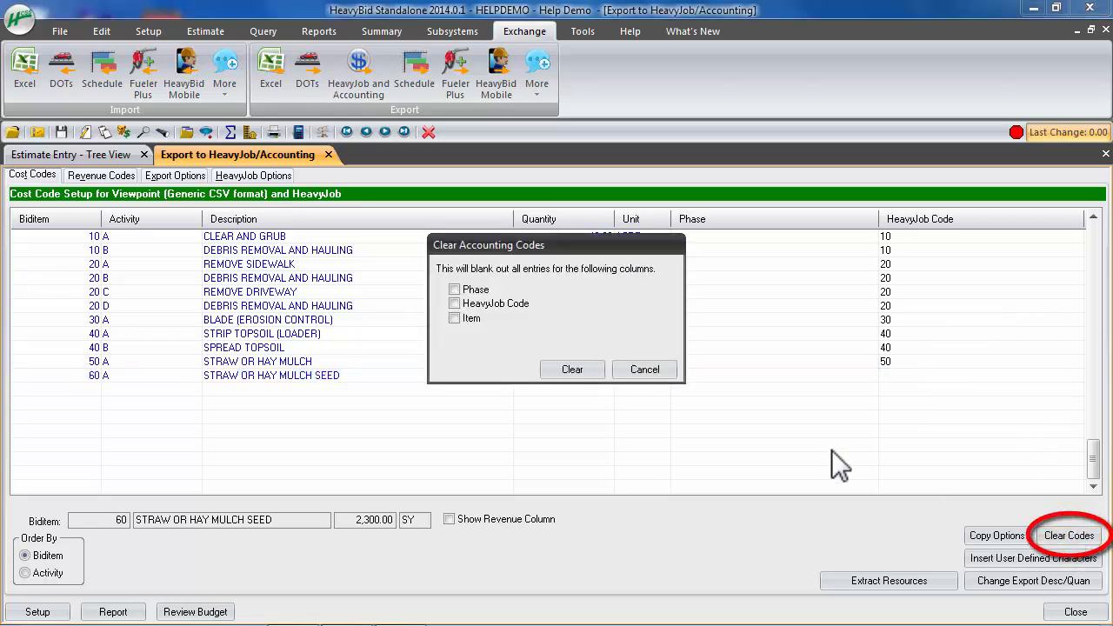
left_click(474, 303)
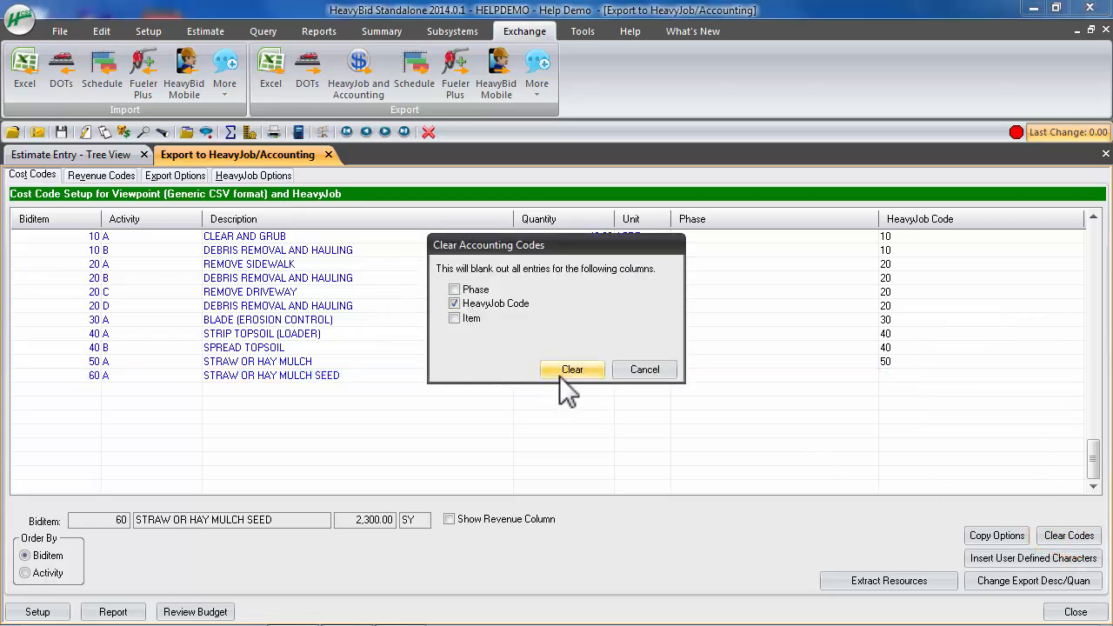
left_click(564, 374)
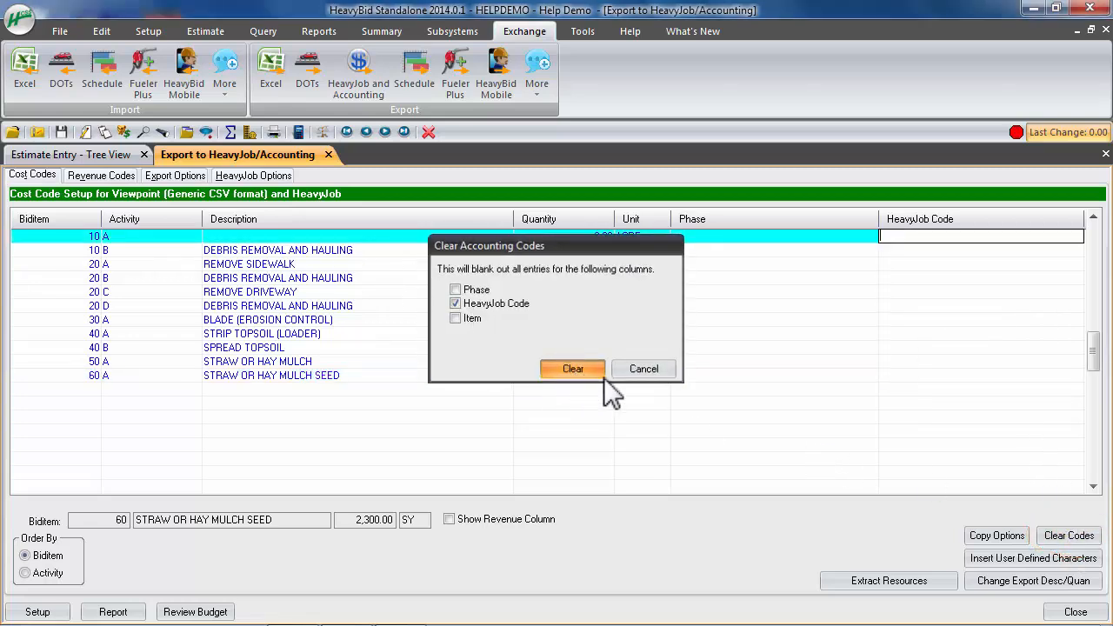
Fill the HeavyJob codes with a special copy combining Biditem and Activity, separated by a hyphen
left_click(993, 532)
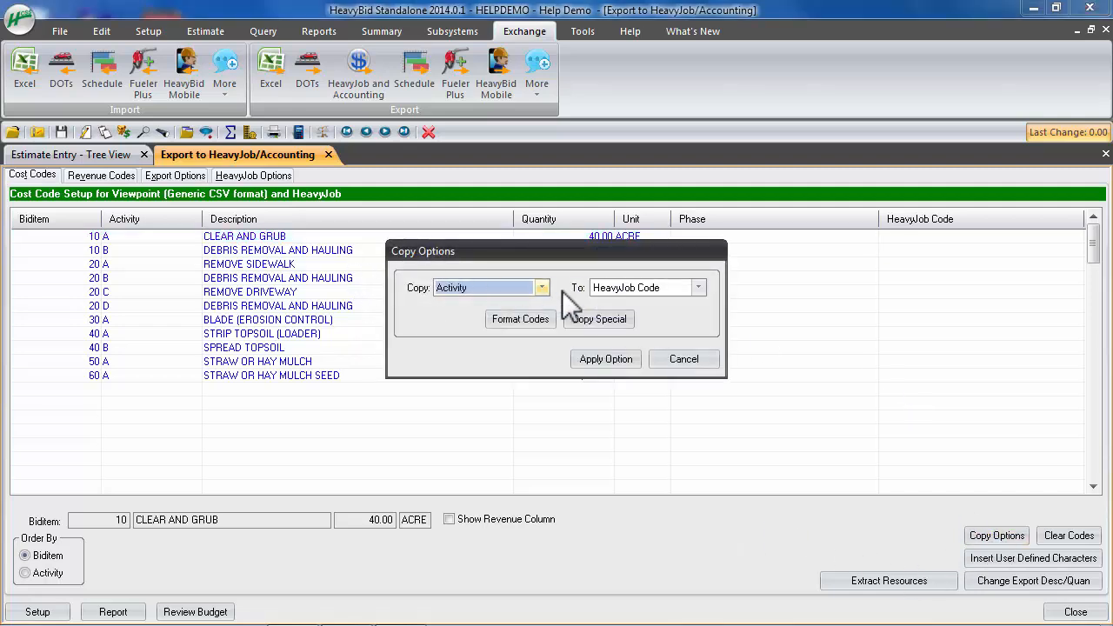
left_click(588, 319)
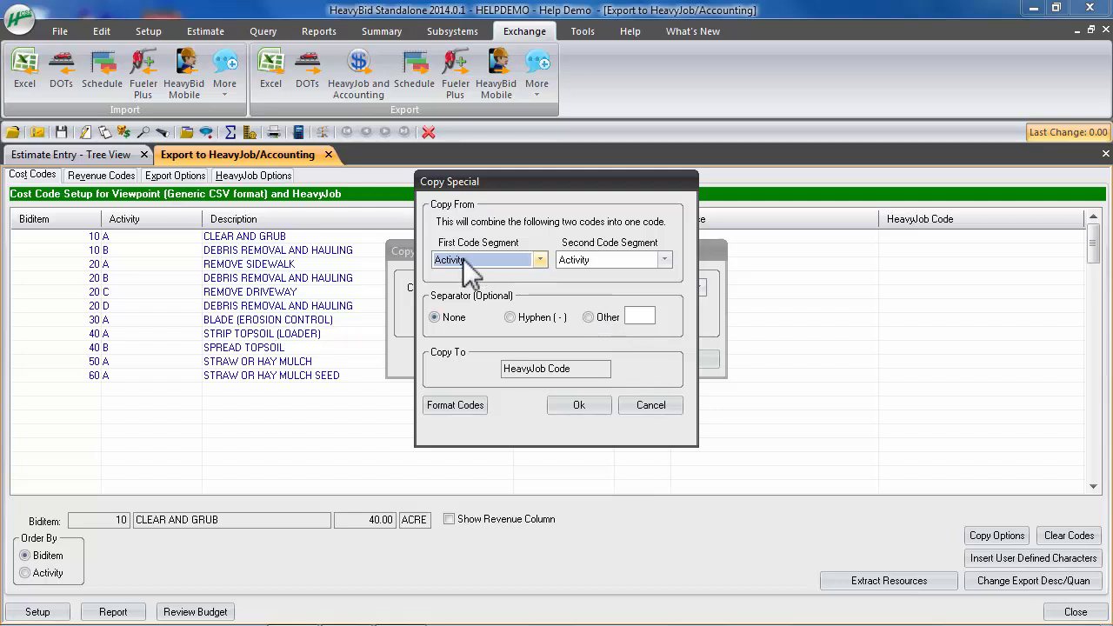
left_click(470, 261)
left_click(487, 313)
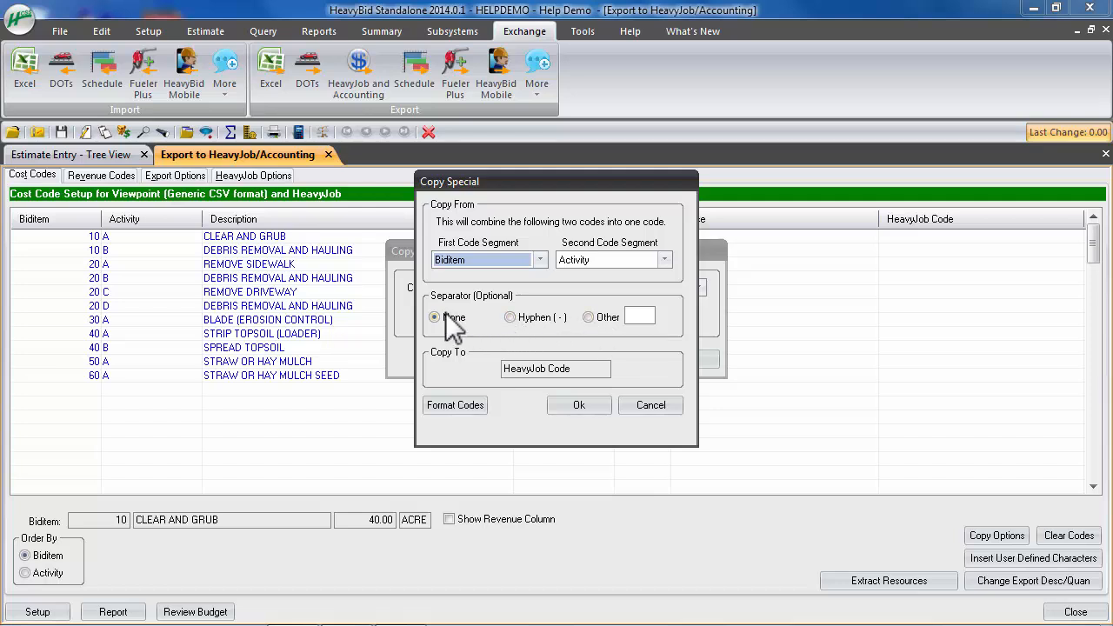
left_click(526, 318)
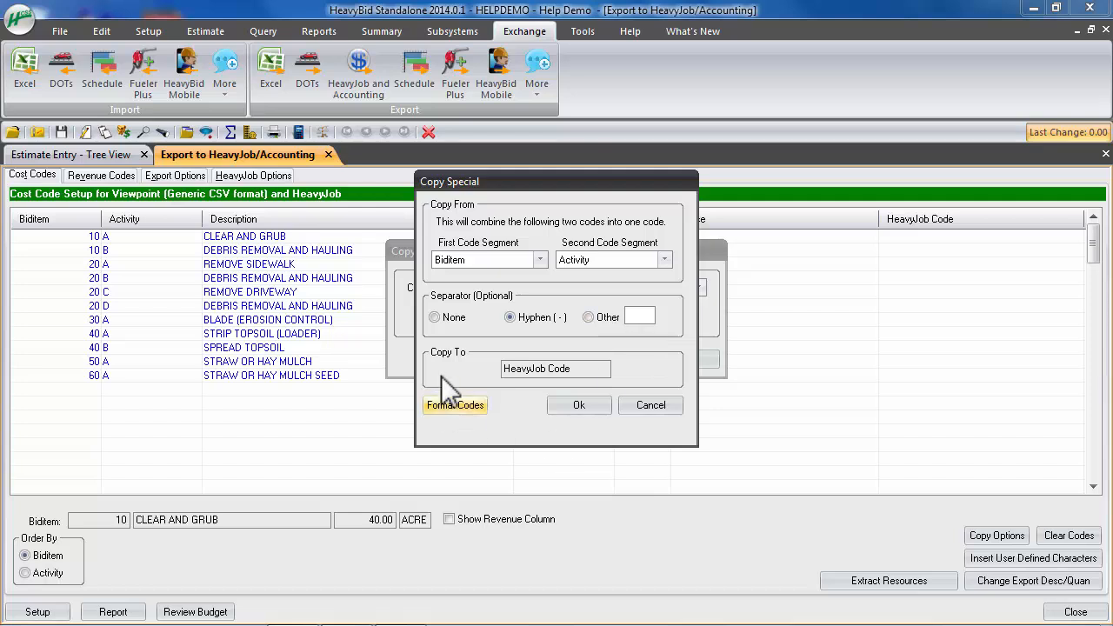
left_click(566, 406)
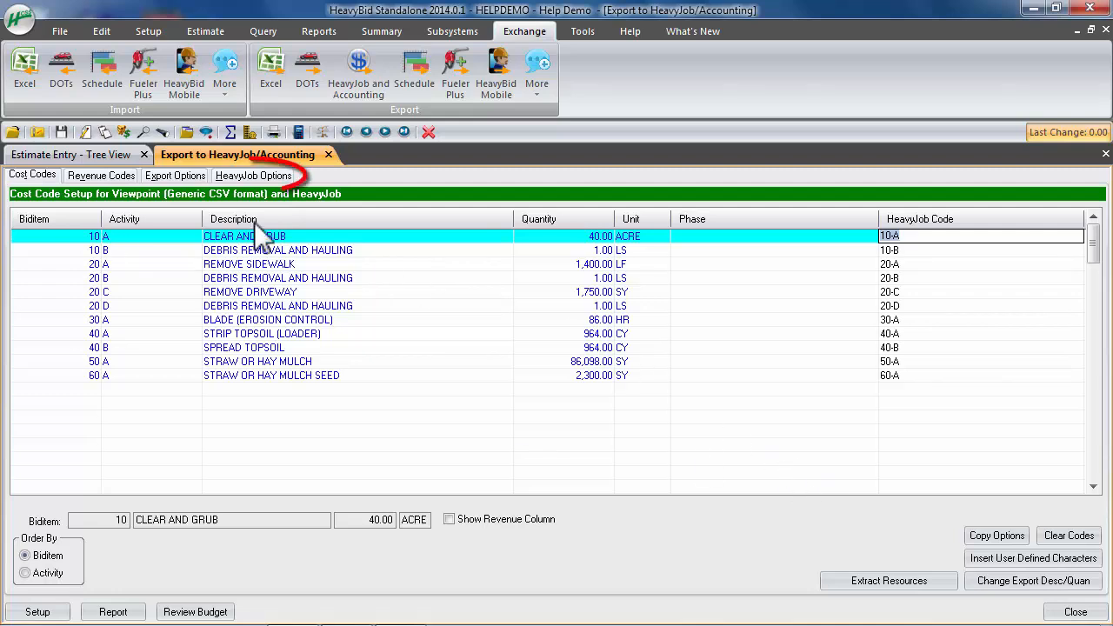
In the HeavyJob options, set the export file to HelpDemo.xml on the Desktop and run the export
left_click(248, 175)
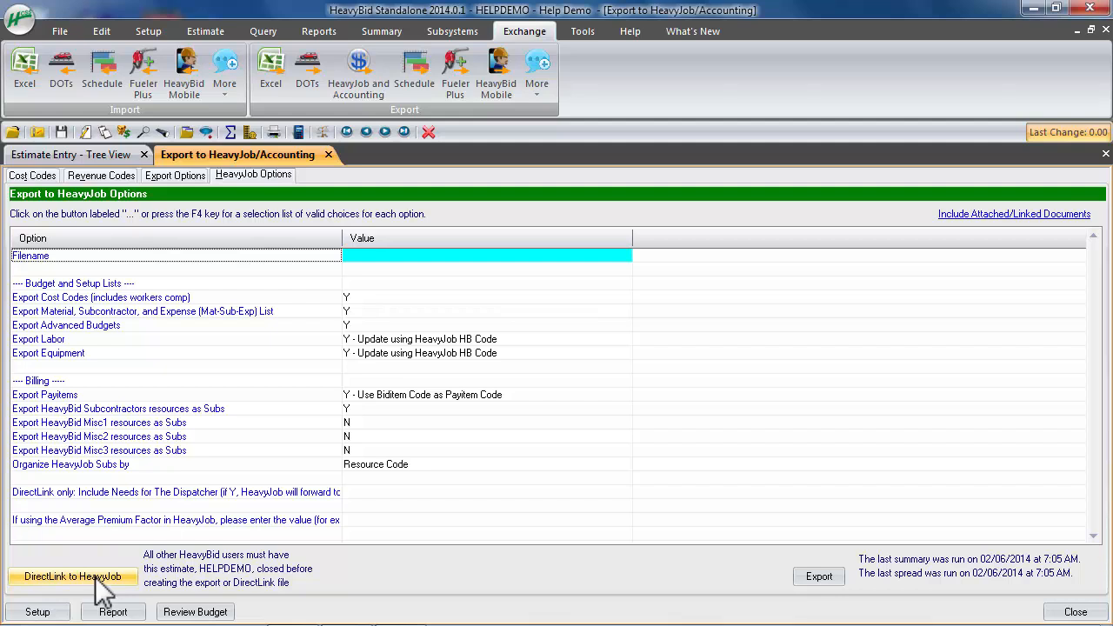
left_click(461, 255)
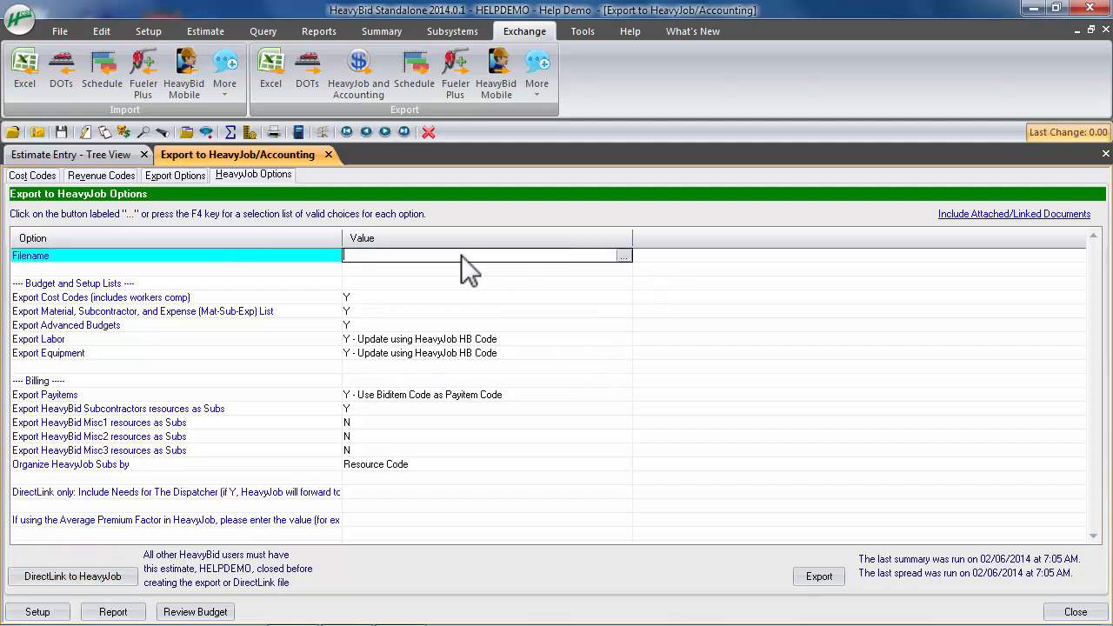
left_click(625, 255)
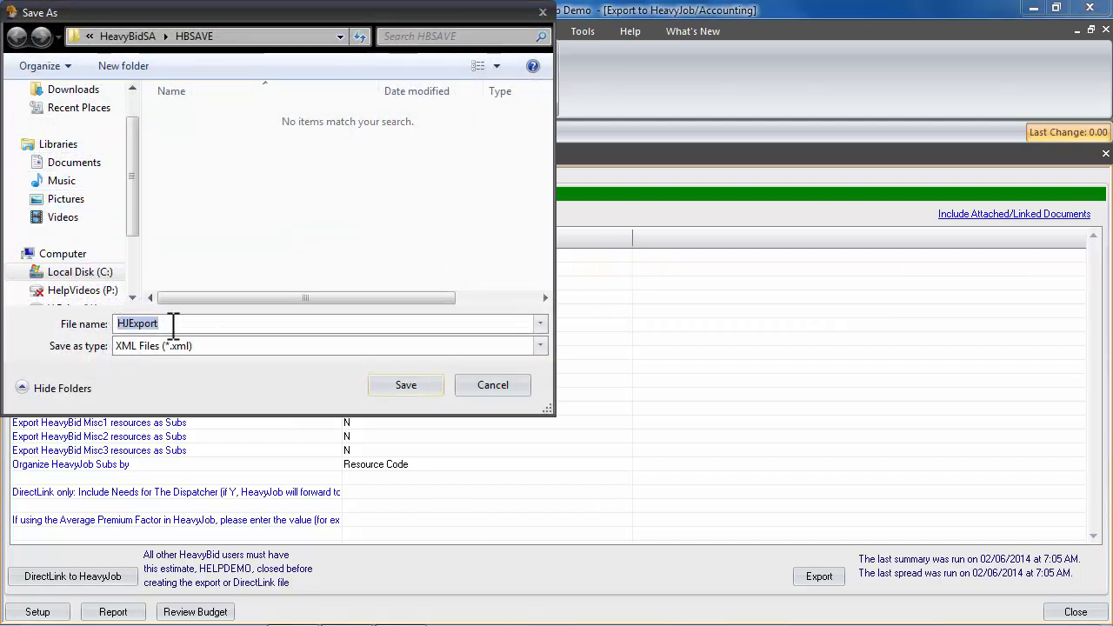
scroll(131, 105, "up", 2)
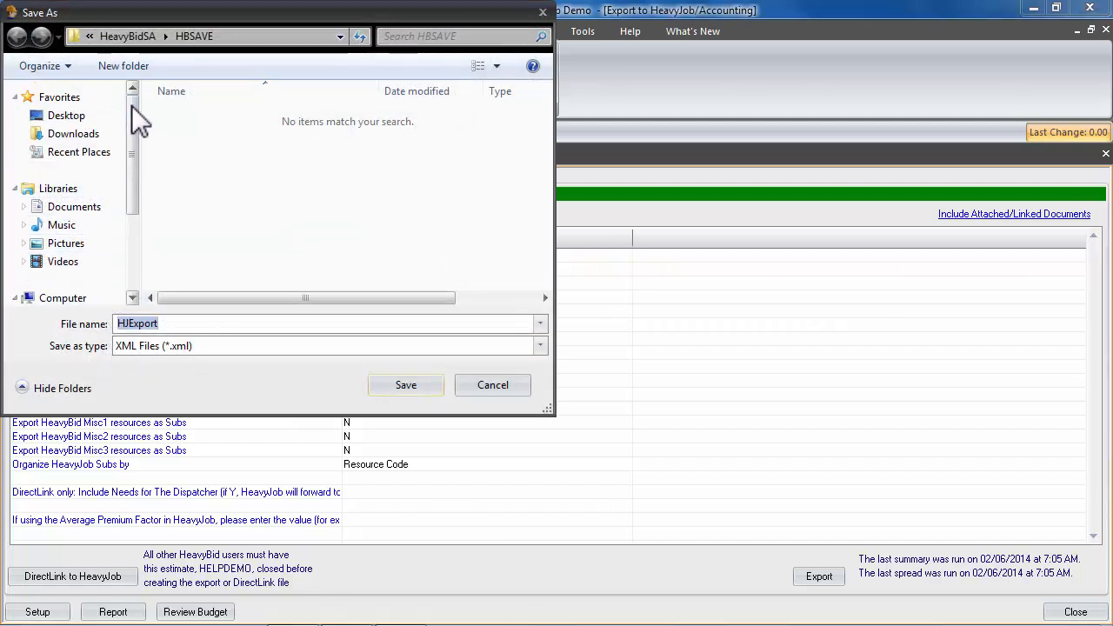
left_click(66, 115)
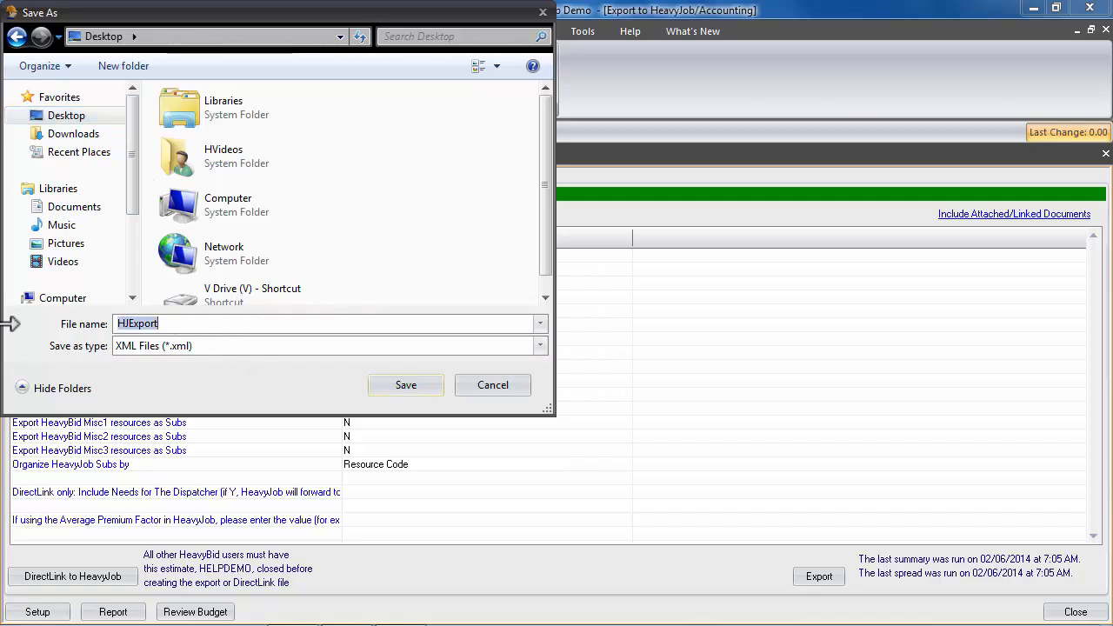
type("HelpDemo")
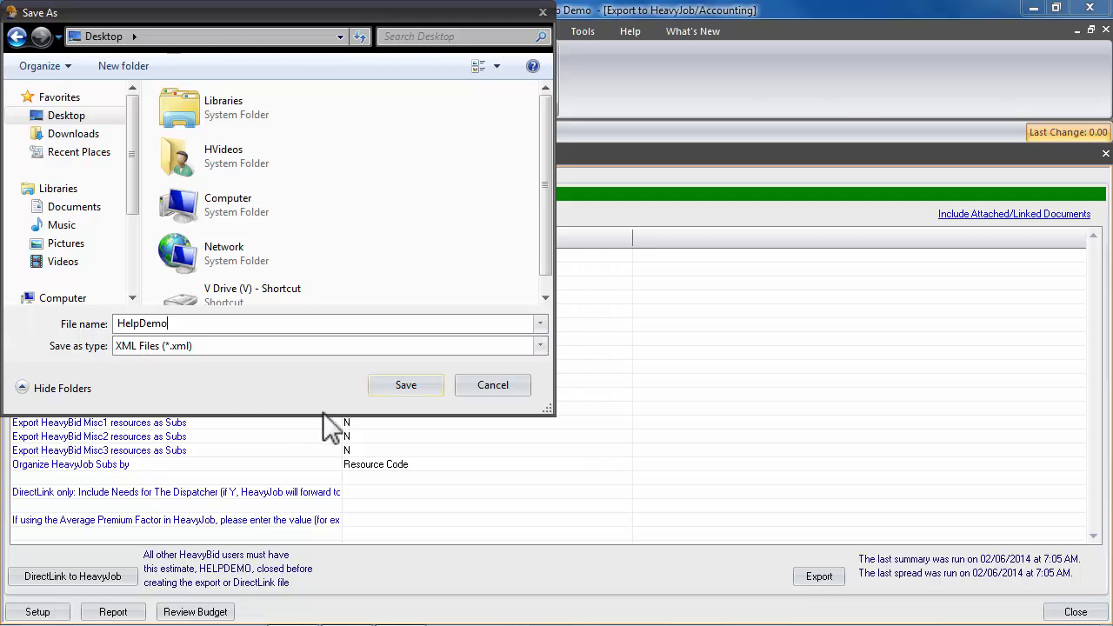
left_click(430, 387)
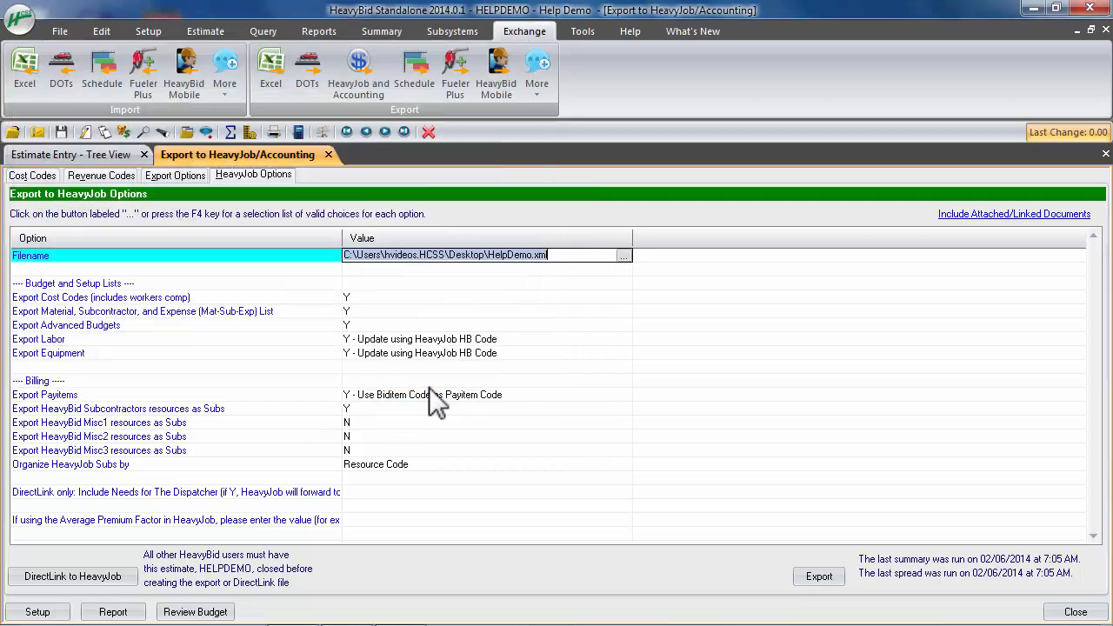
left_click(818, 576)
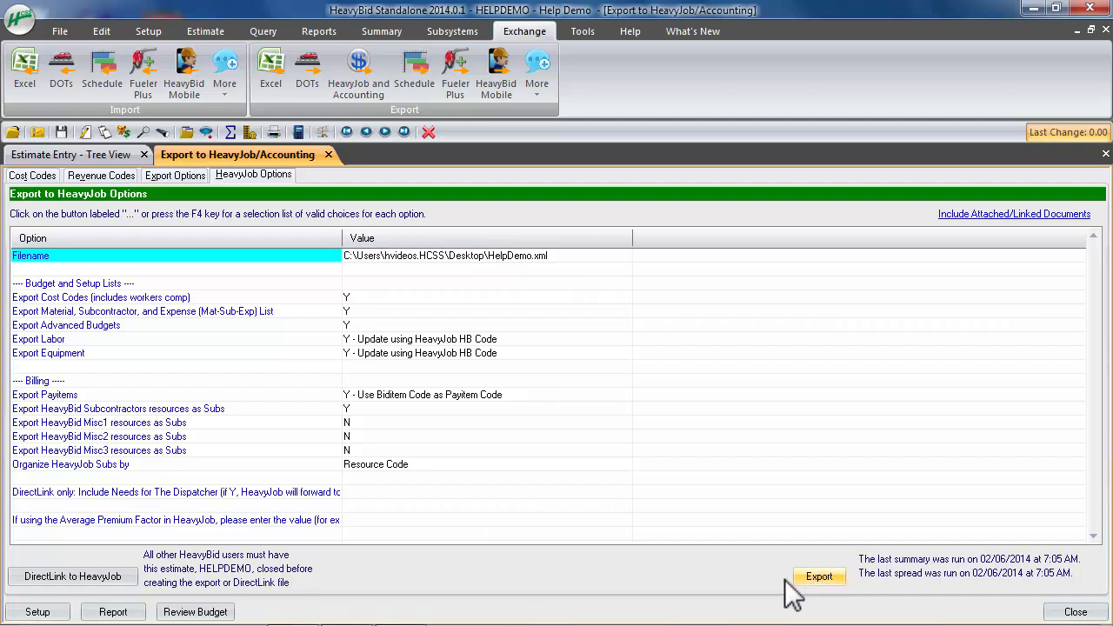
Go through the budget and setup list options and confirm Export Labor as "Y - Update using HeavyJob HB Code"
left_click(567, 258)
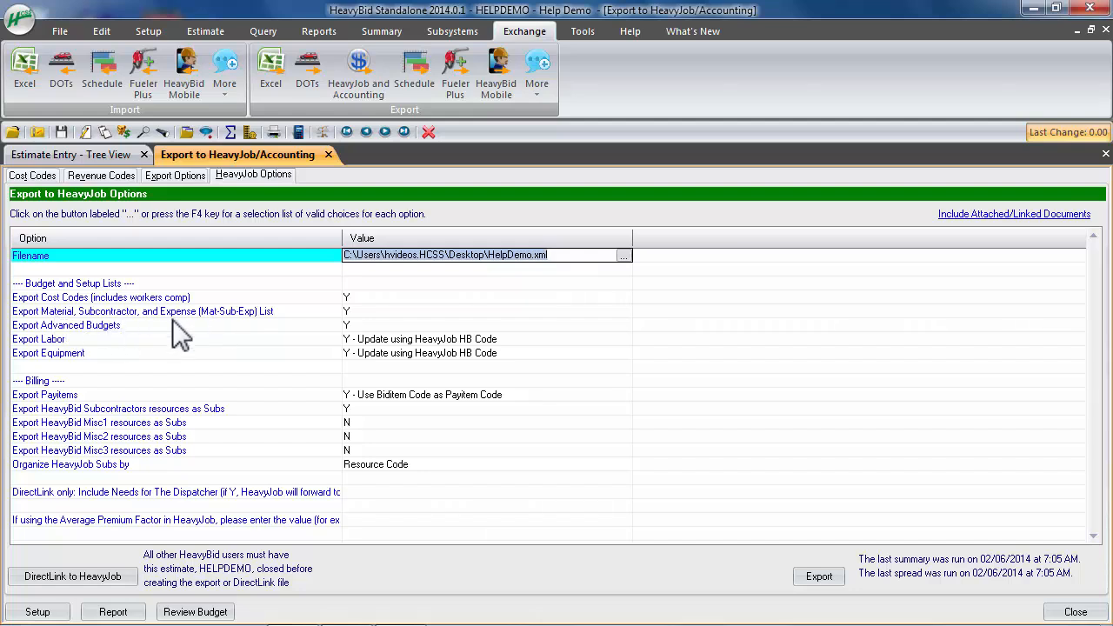
left_click(361, 311)
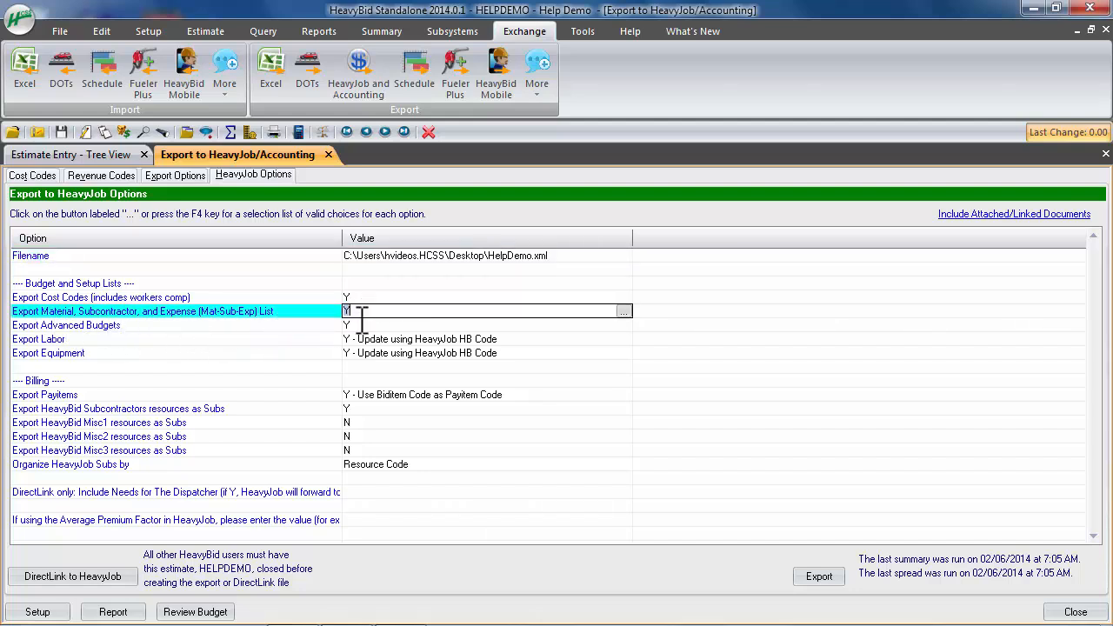
left_click(376, 324)
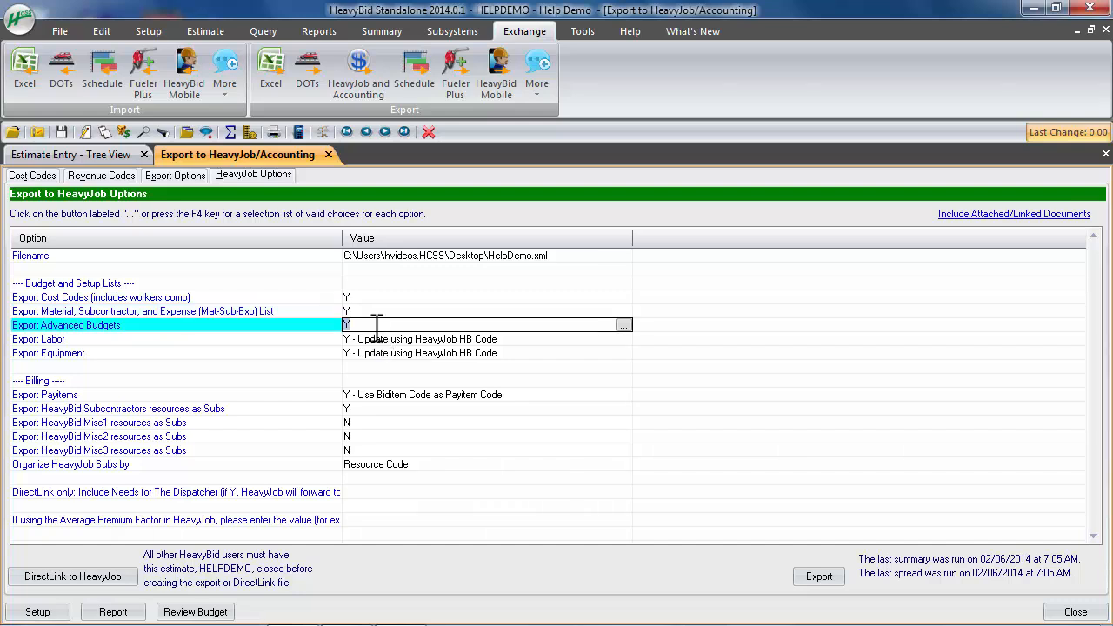
left_click(533, 339)
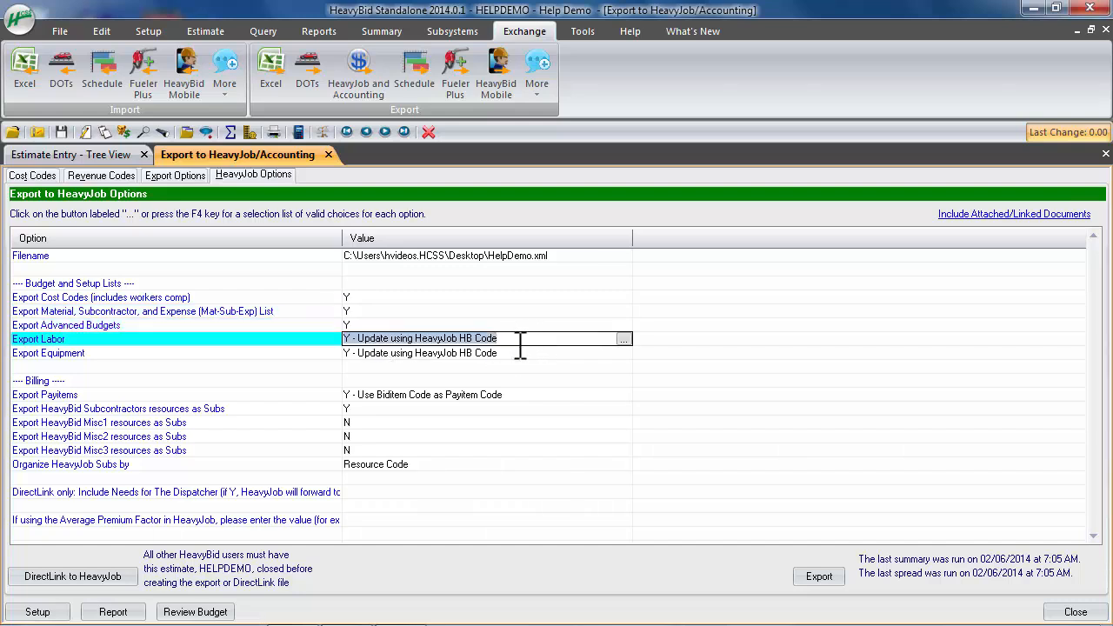
left_click(625, 339)
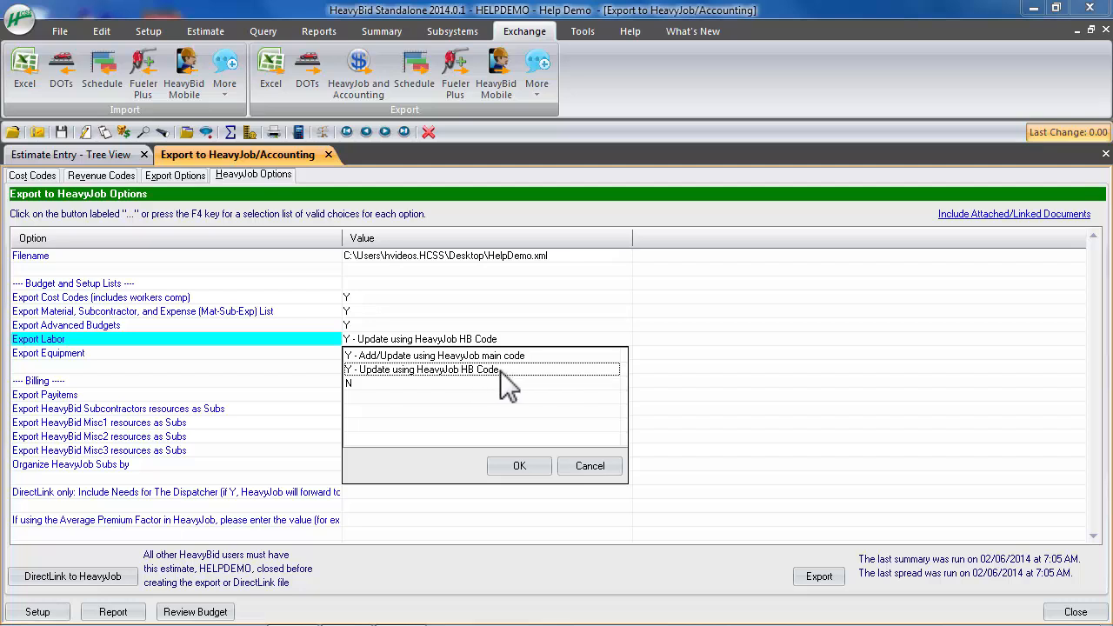
left_click(545, 465)
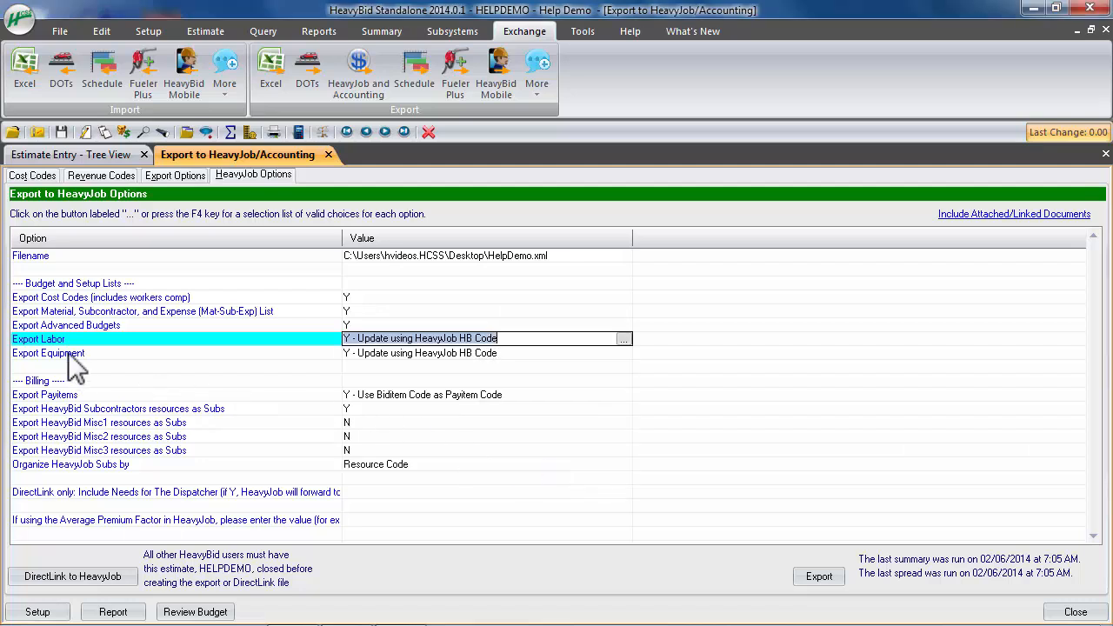
Confirm Export Equipment as "Y - Update using HeavyJob HB Code" and Export Payitems as "Y - Use Biditem Code as Payitem Code"
left_click(618, 354)
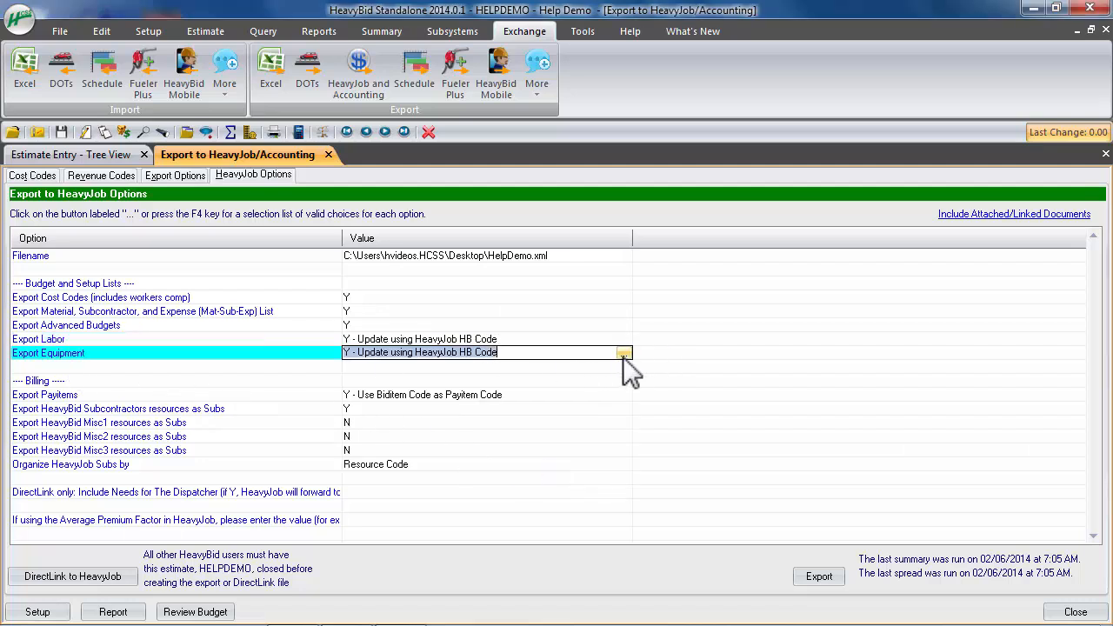
left_click(622, 355)
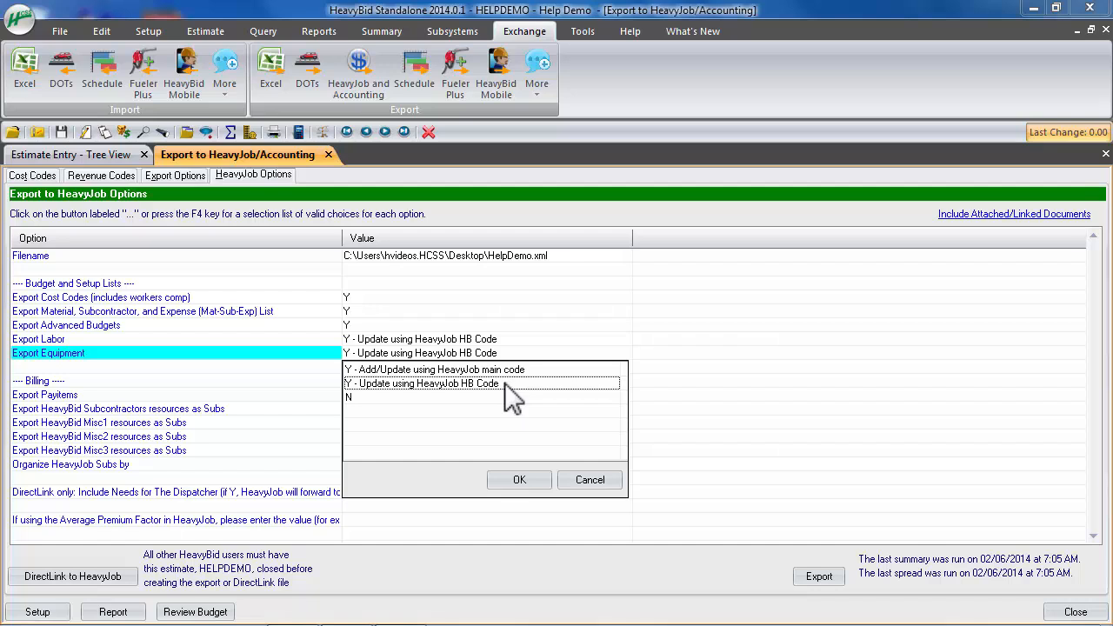
left_click(534, 477)
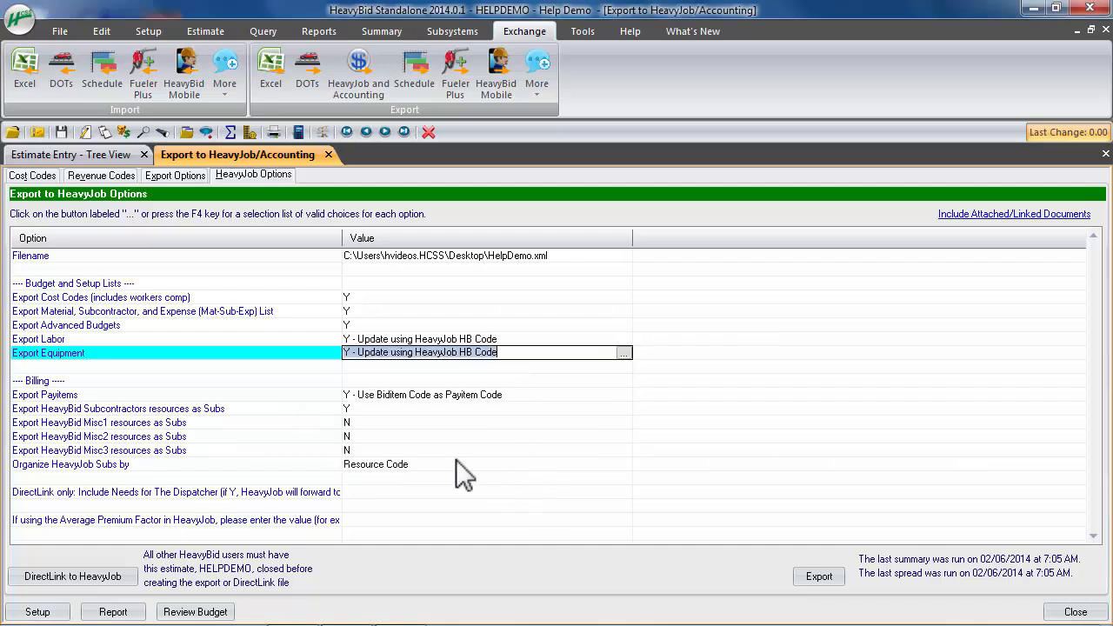
left_click(604, 396)
left_click(622, 396)
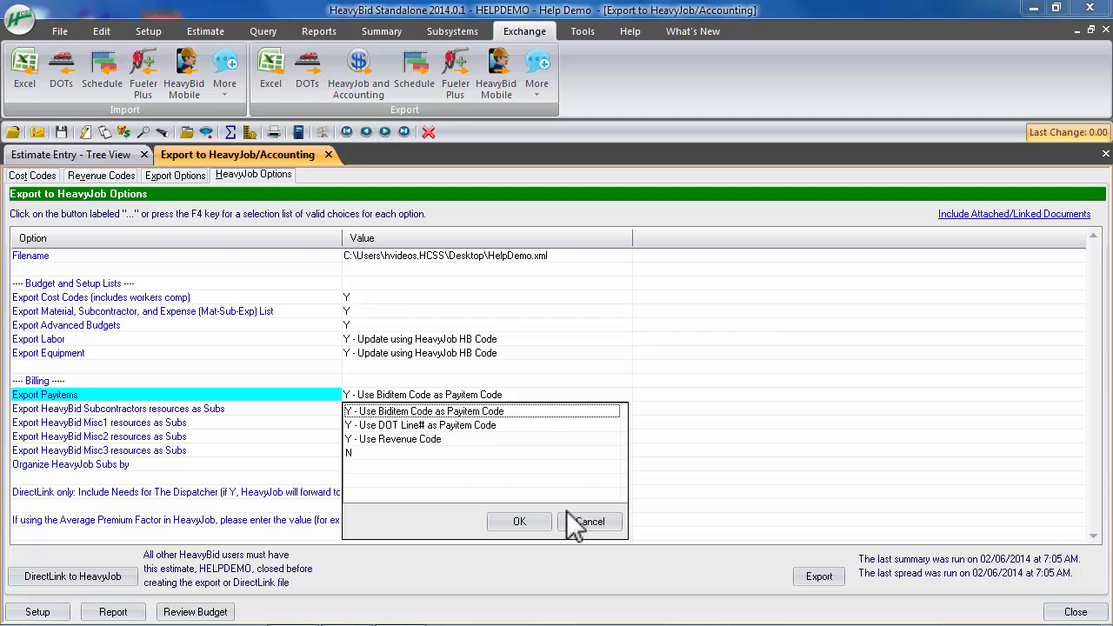
left_click(532, 523)
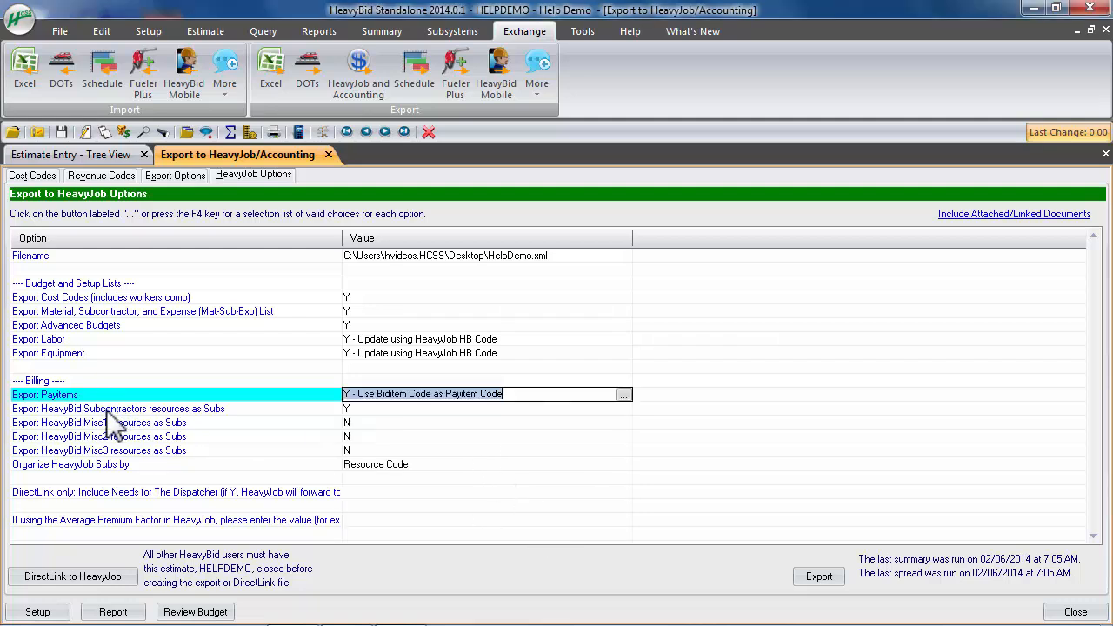
Review the options for exporting subcontractor and Misc1 to Misc3 resources as subs, and the choices for organizing HeavyJob subs
left_click(310, 409)
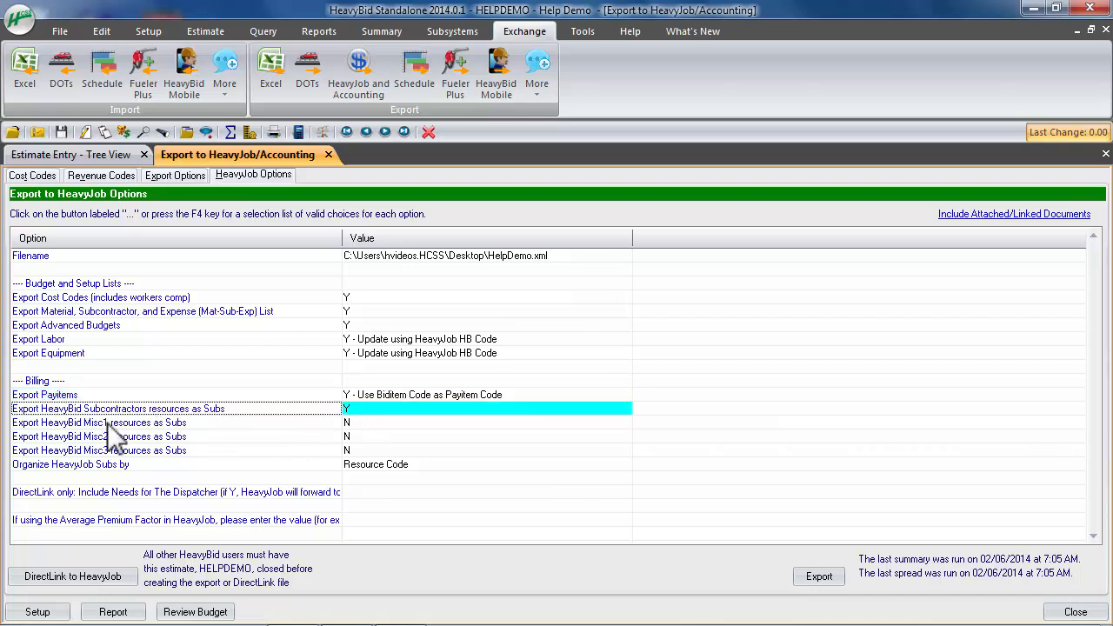
key("Down")
key("Down")
key("Down")
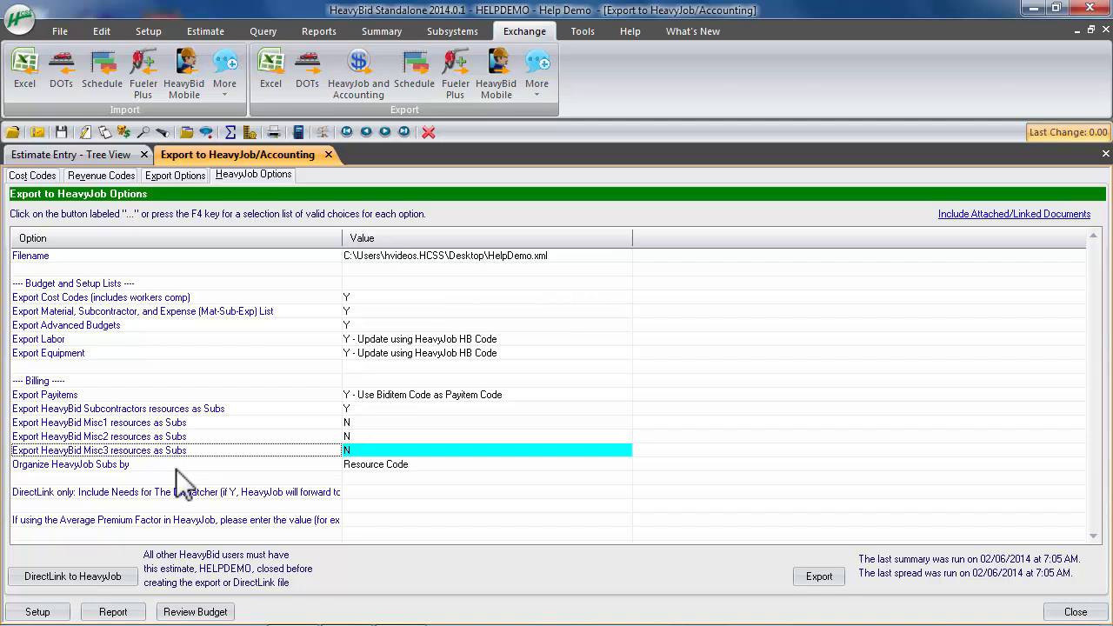
key("Down")
left_click(529, 468)
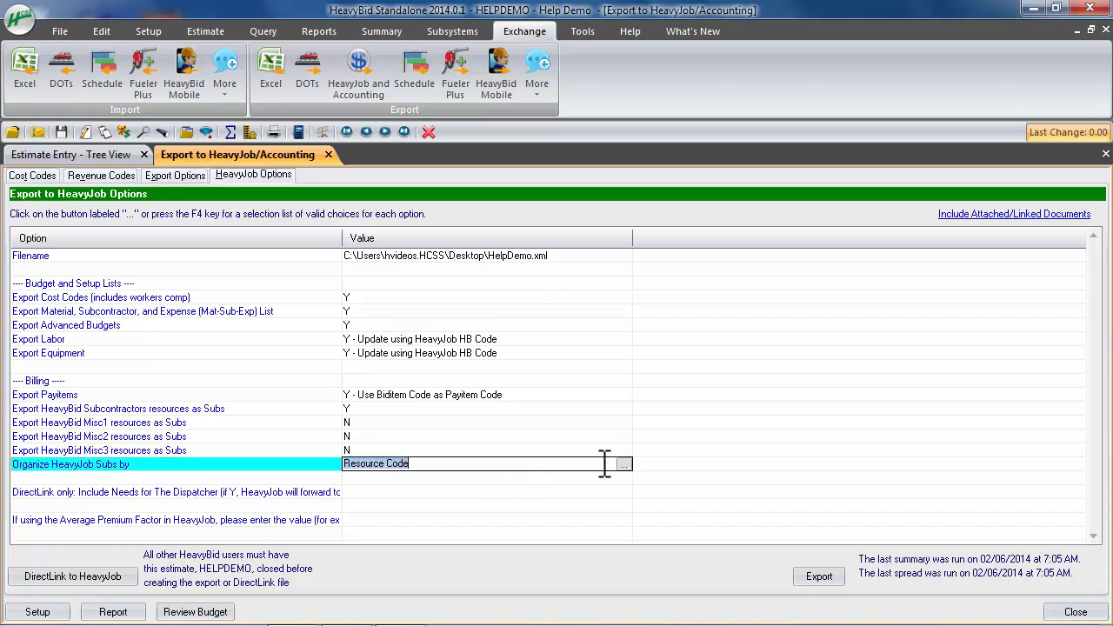
left_click(624, 464)
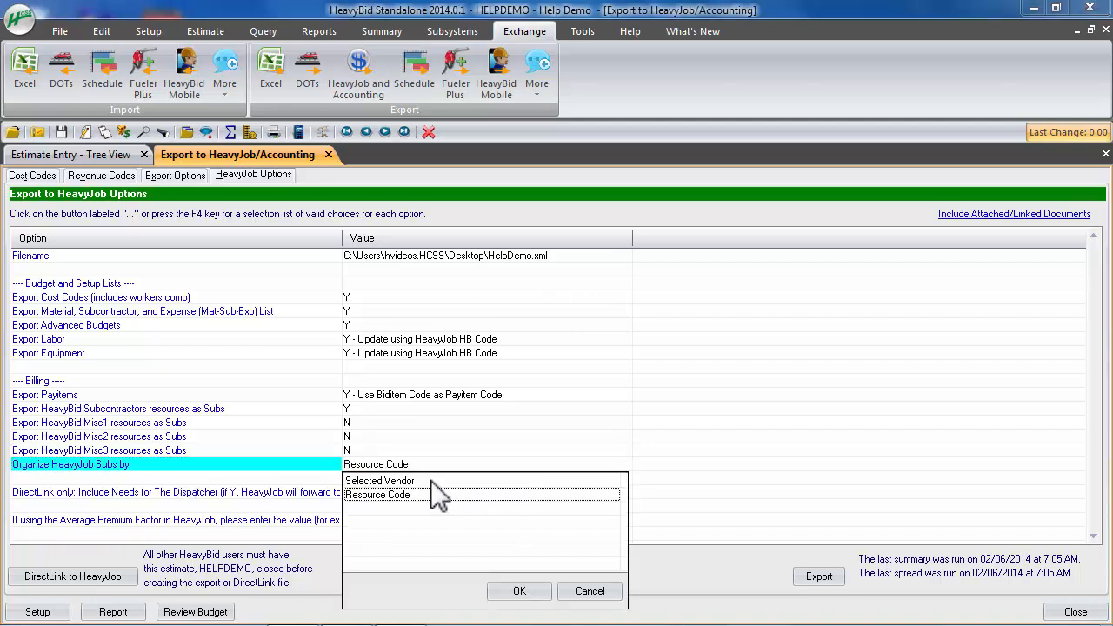
left_click(588, 594)
Review the choices for including needs for The Dispatcher and the Average Premium Factor option
left_click(153, 494)
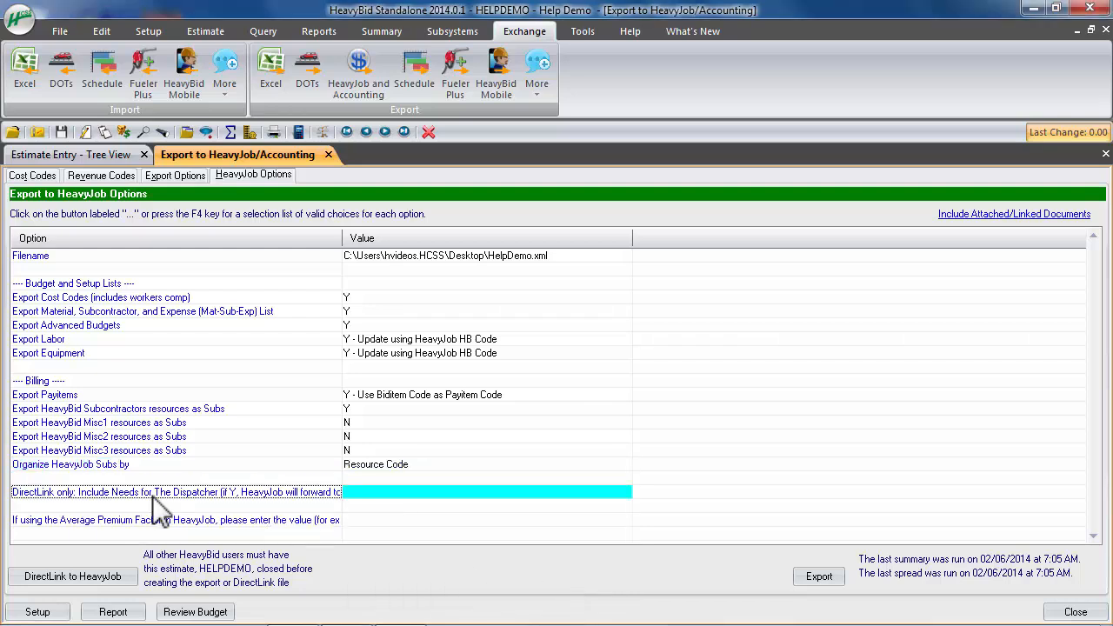
left_click(369, 493)
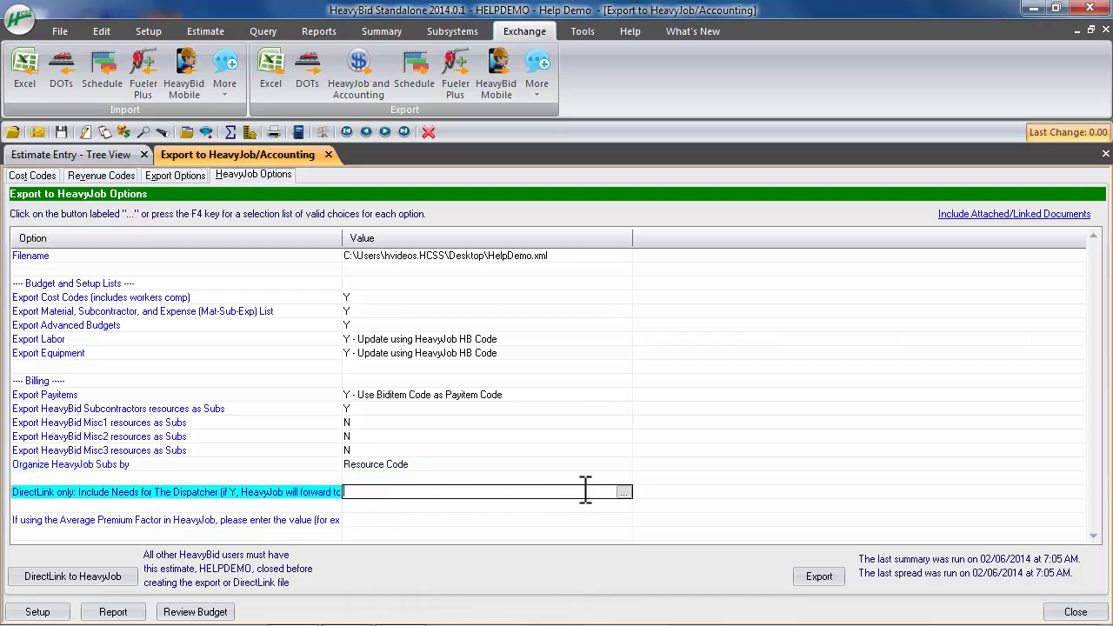
left_click(623, 494)
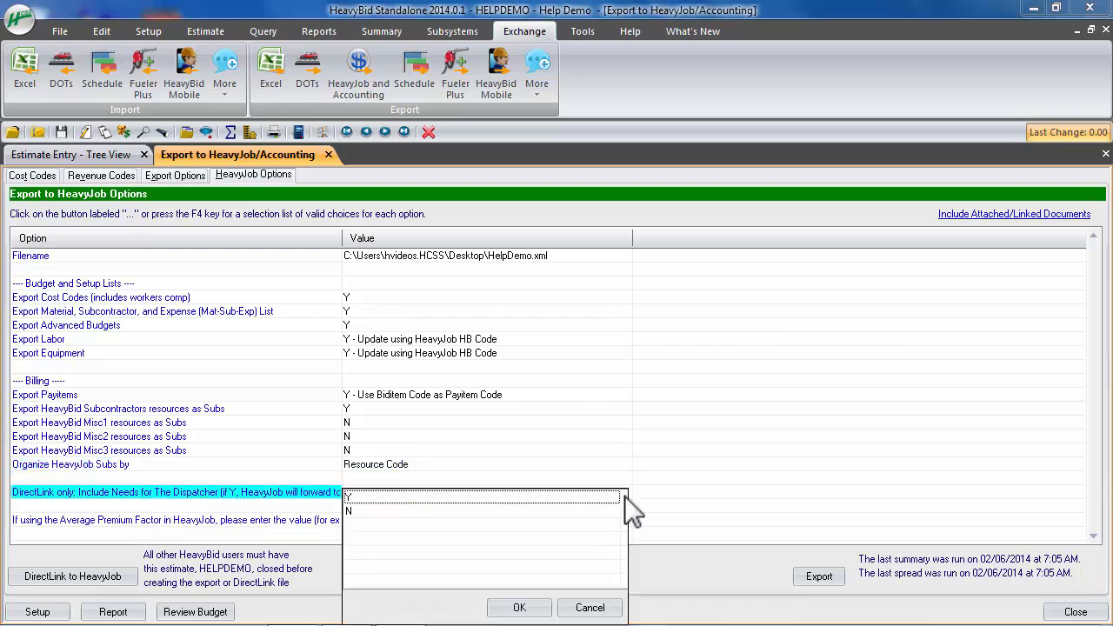
left_click(590, 607)
left_click(347, 525)
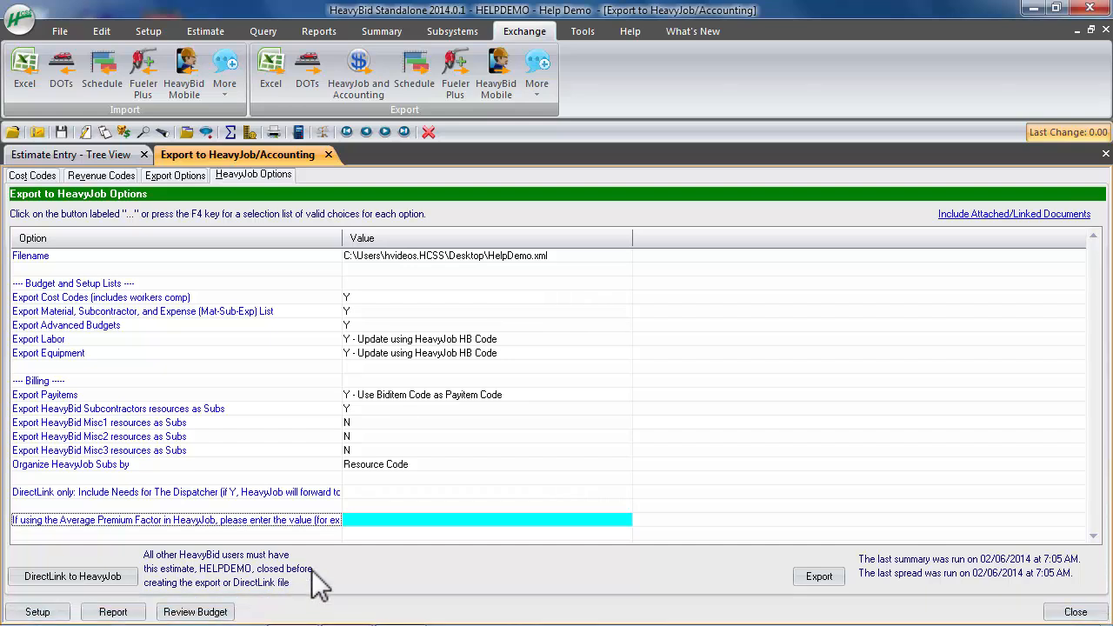
Export the estimate to HelpDemo.xml on the Desktop
left_click(837, 581)
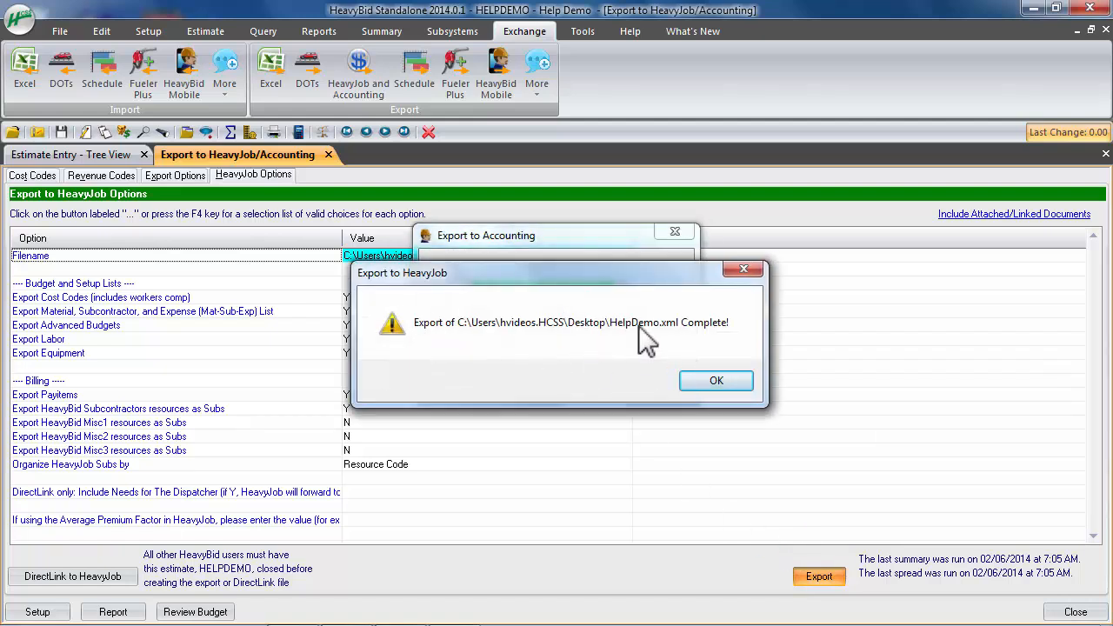
left_click(717, 383)
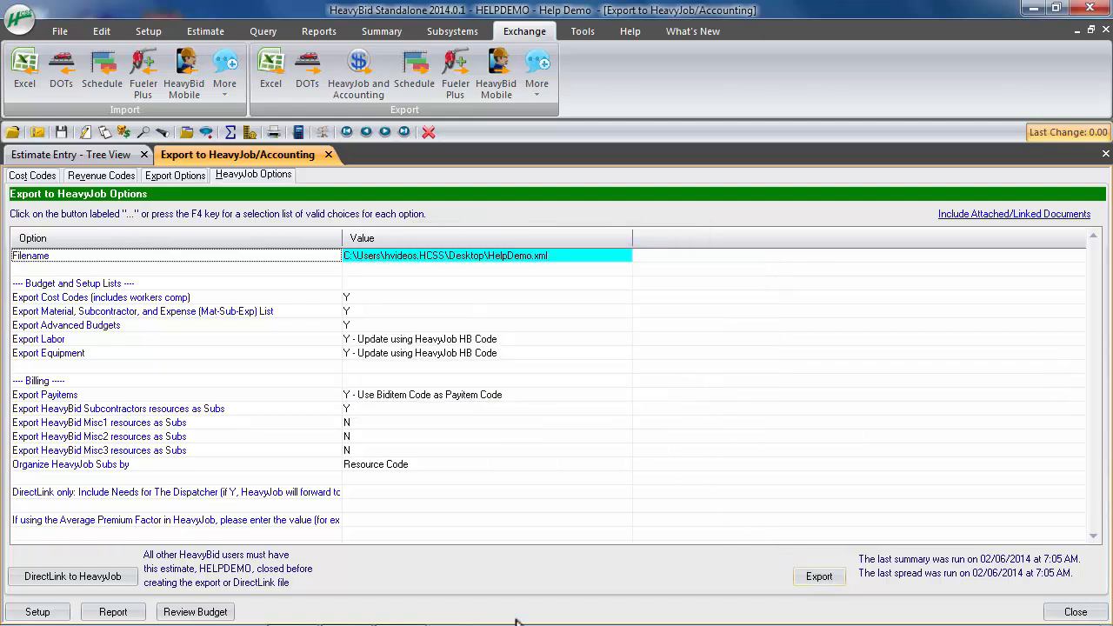
Switch to HeavyJob Manager and start a new job from a HeavyBid export
left_click(348, 611)
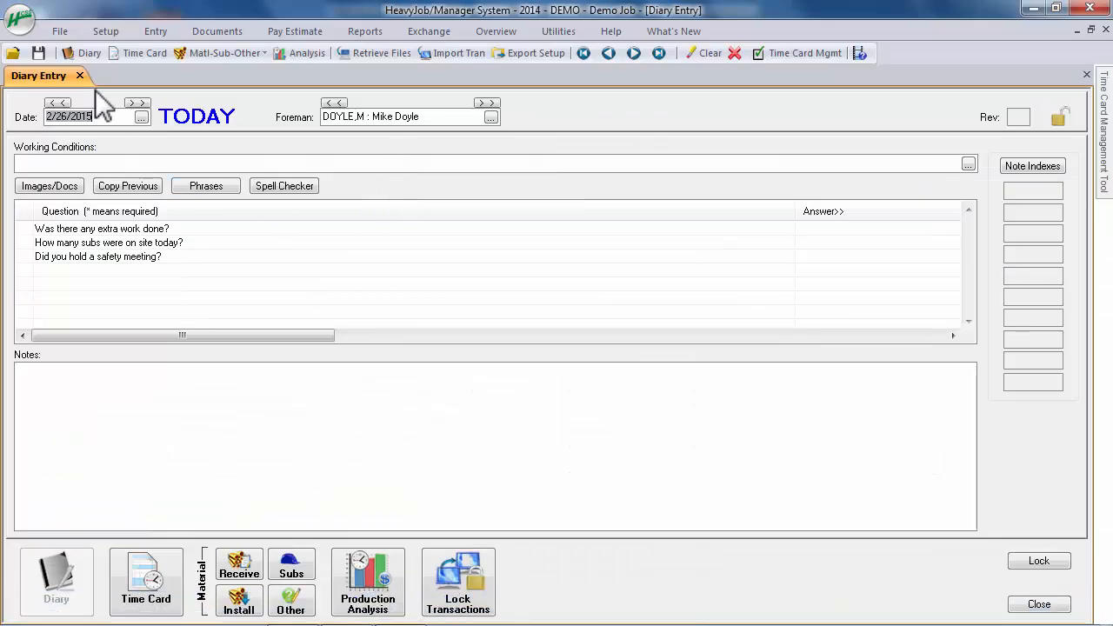
left_click(60, 31)
left_click(24, 82)
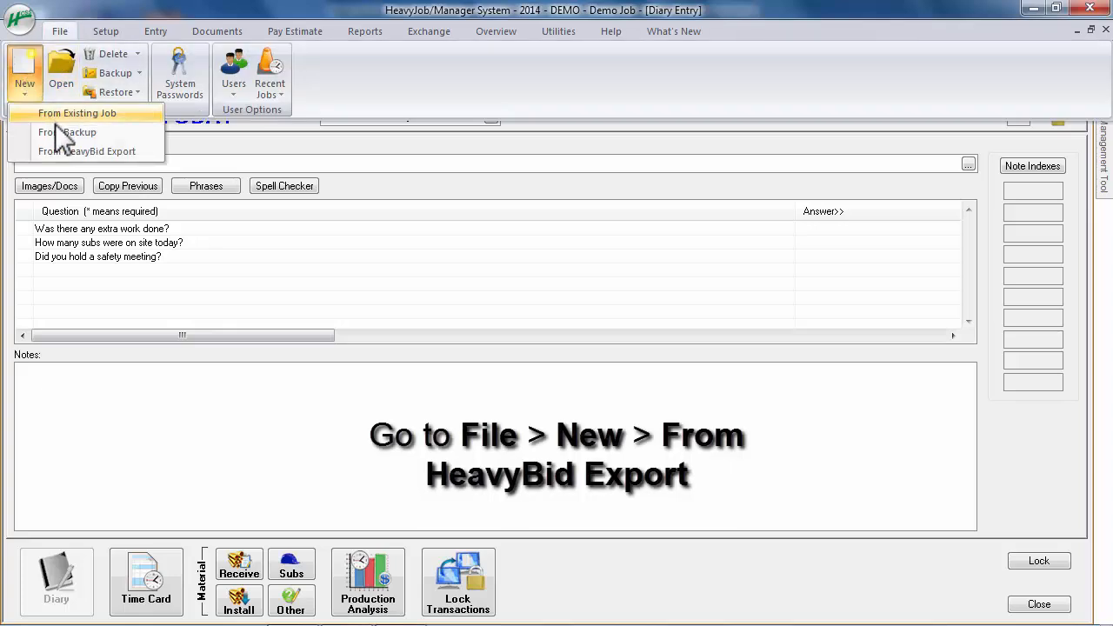
left_click(144, 152)
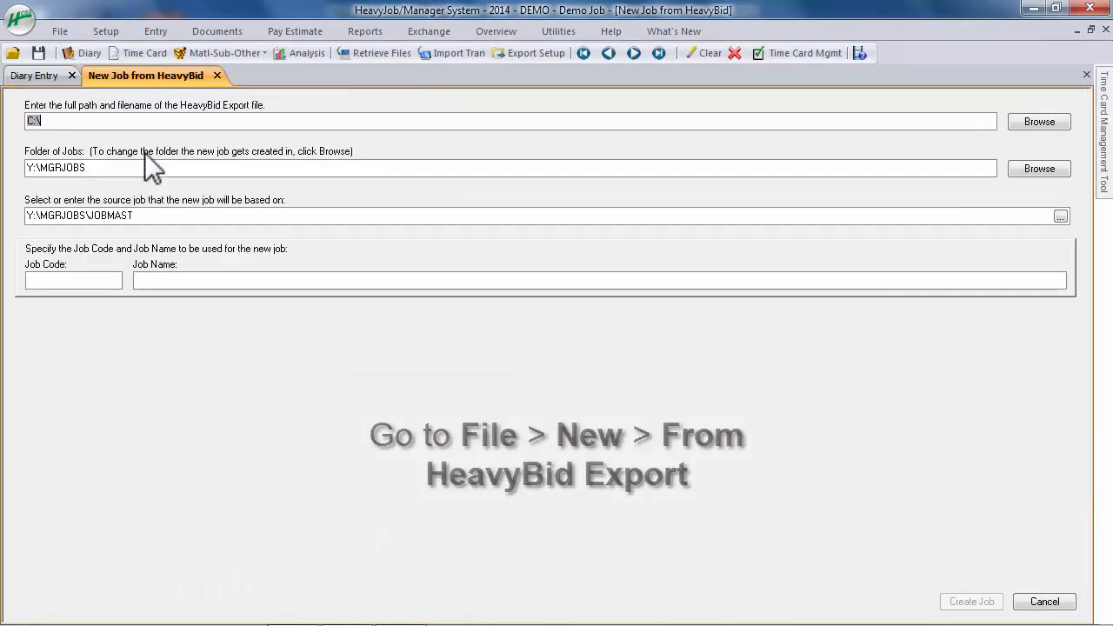
Choose HelpDemo.xml on the Desktop as the HeavyBid export file for the new job
left_click(1035, 122)
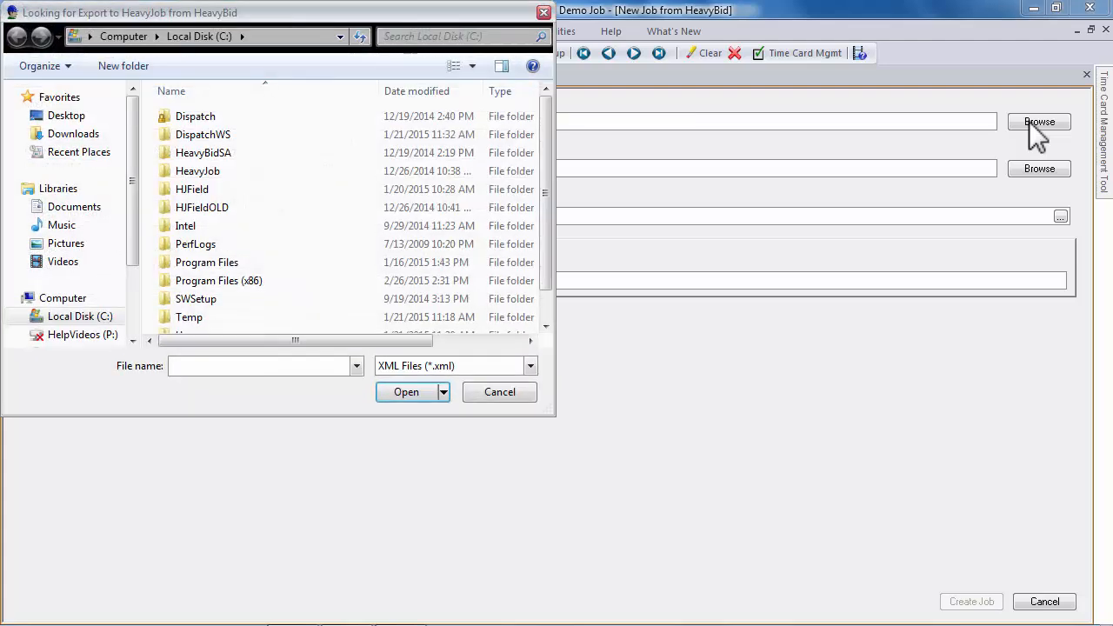
left_click(66, 117)
left_click(272, 295)
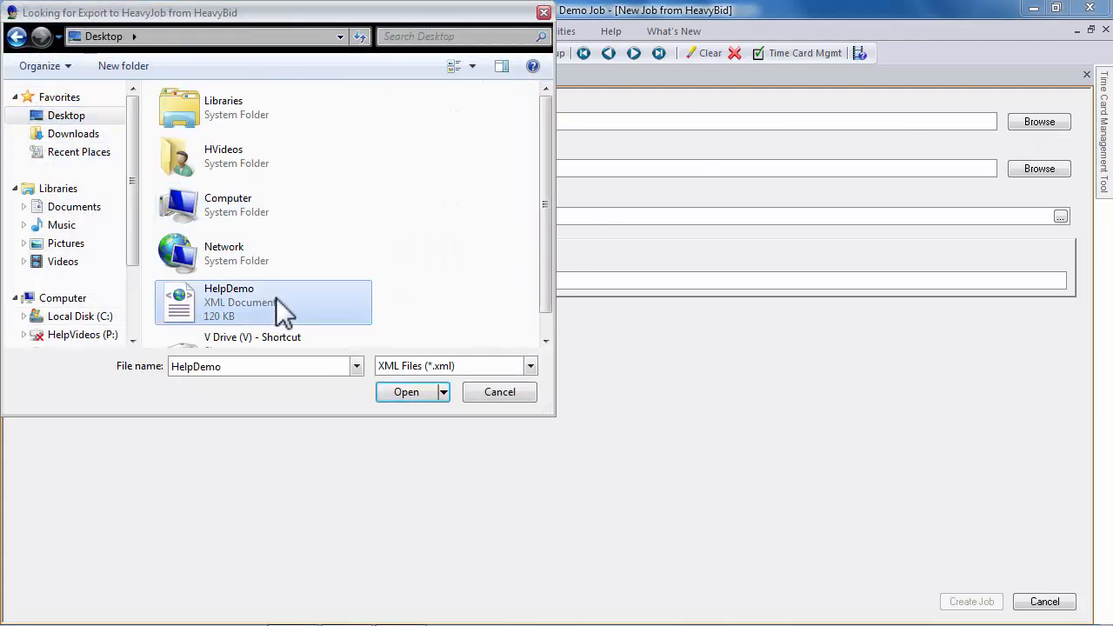
left_click(408, 391)
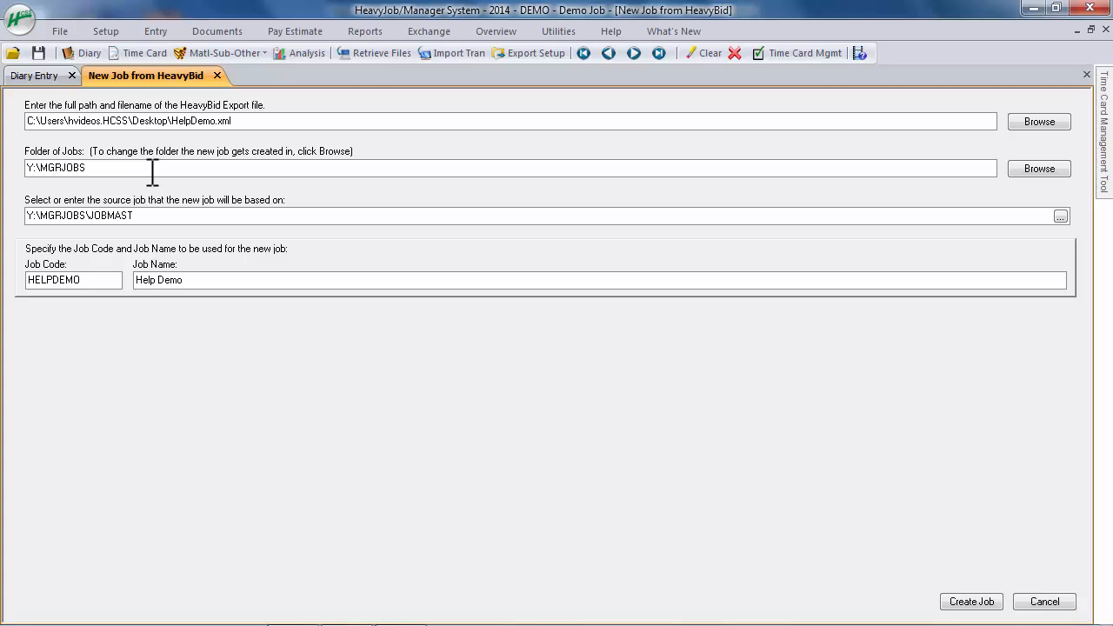
Check the new job's folder, source job, job code and job name
left_click_drag(154, 168, 4, 165)
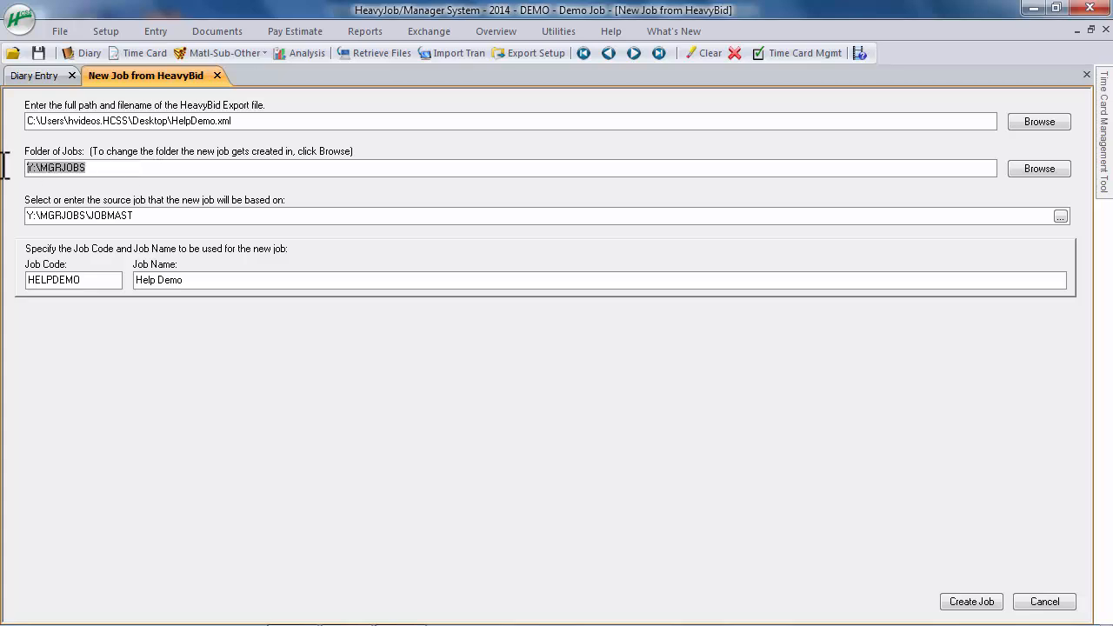
left_click(122, 166)
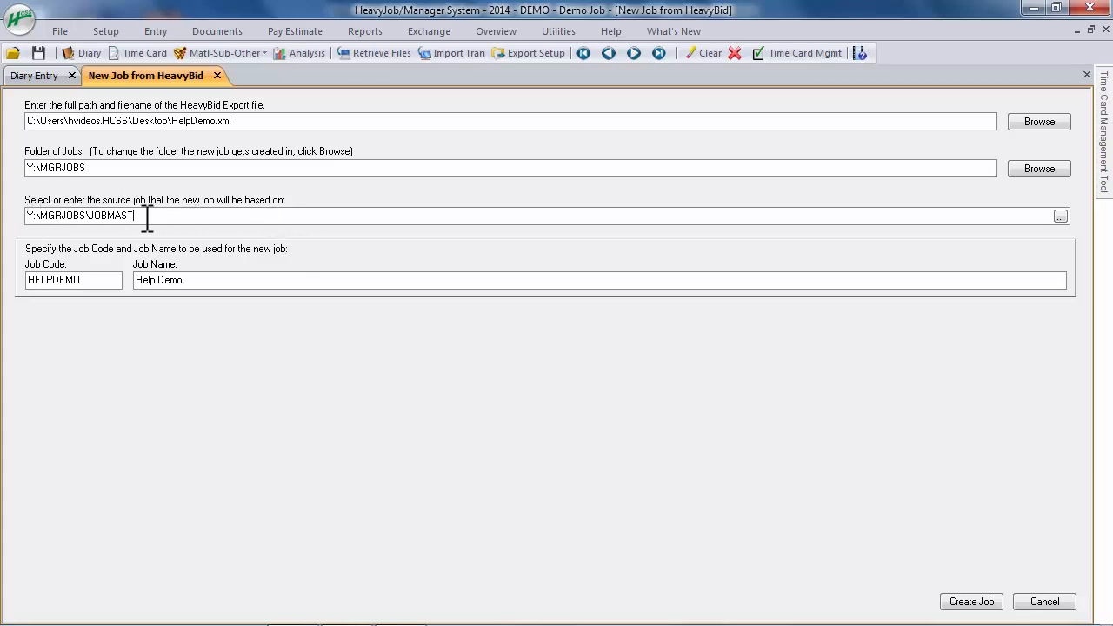
left_click_drag(134, 218, 91, 221)
left_click(218, 220)
left_click(98, 280)
left_click_drag(98, 280, 5, 285)
left_click_drag(185, 280, 86, 275)
left_click(467, 283)
Create the HELPDEMO job from the HeavyBid export
left_click(982, 599)
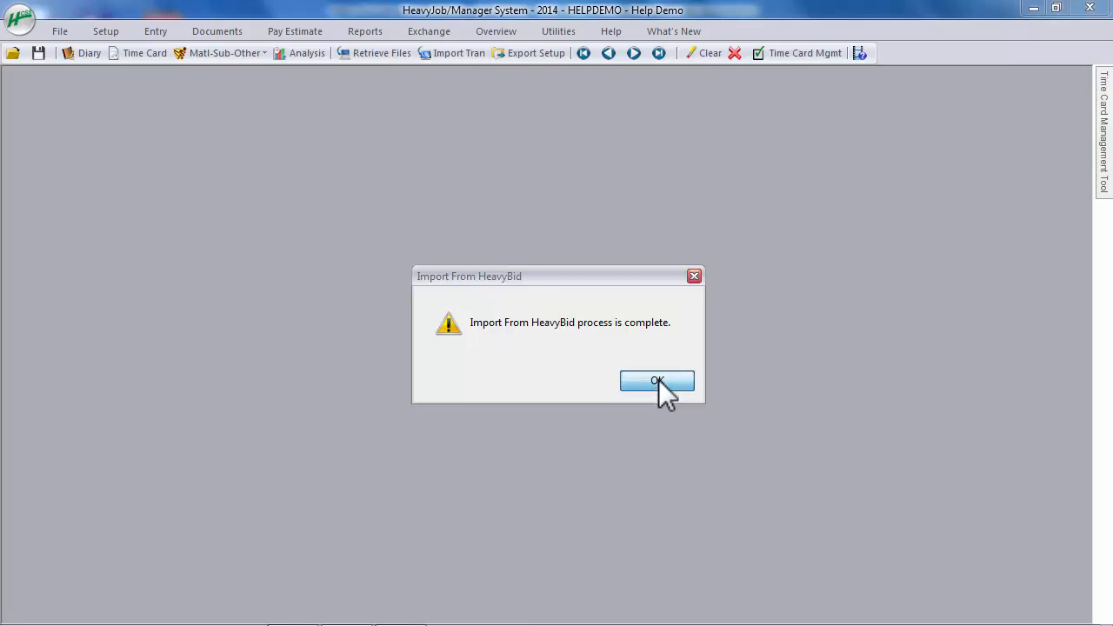
left_click(659, 380)
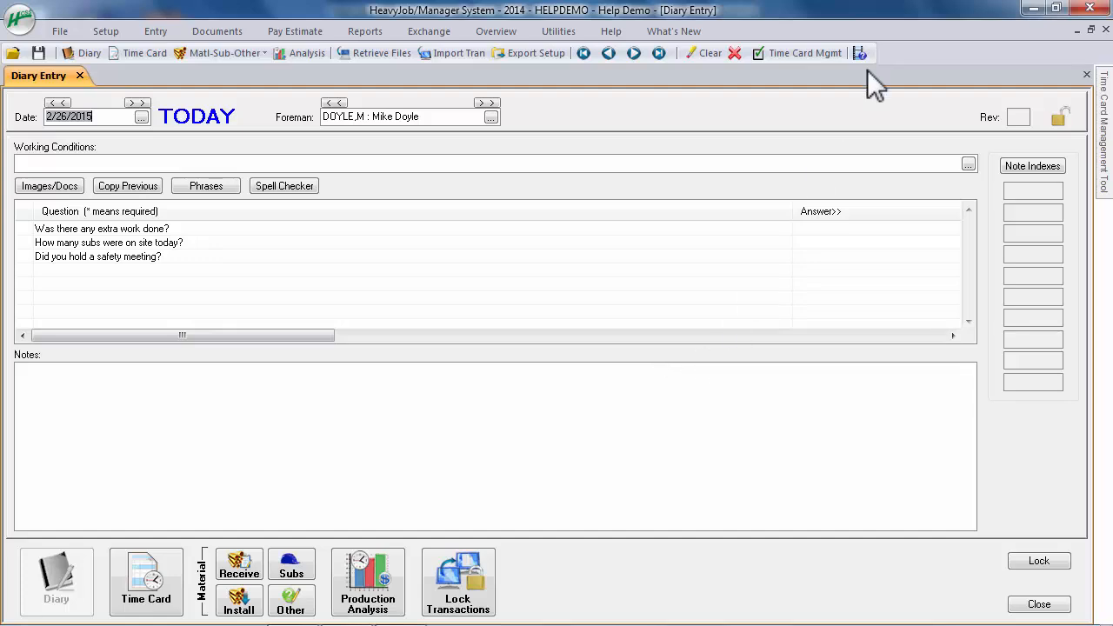
Open the cost code setup of the new job and check the first imported cost codes and their descriptions
left_click(106, 31)
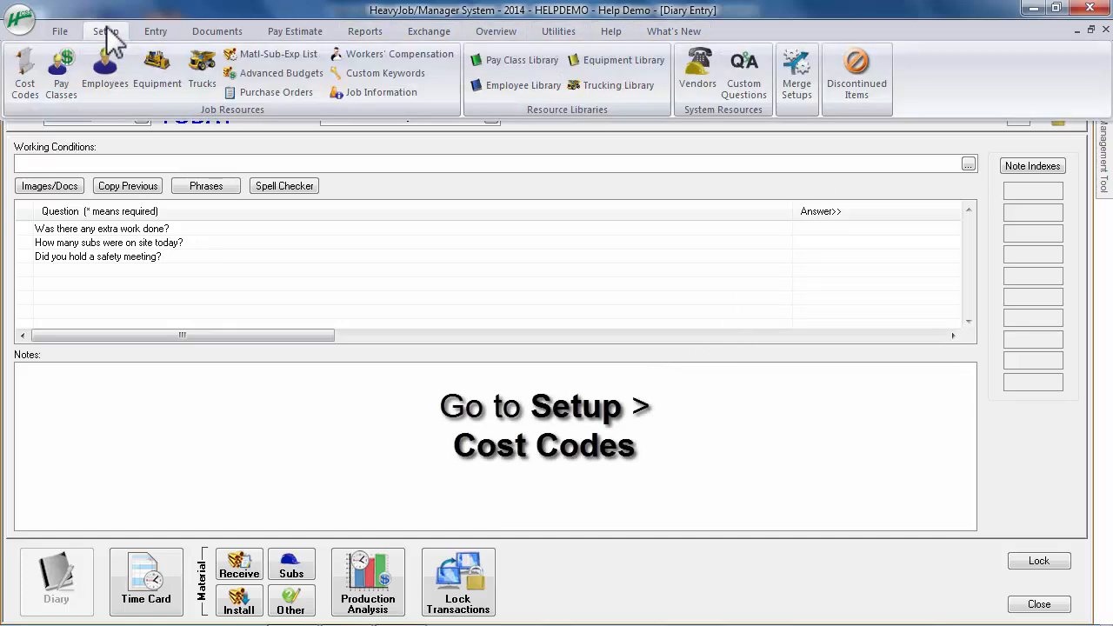
left_click(26, 71)
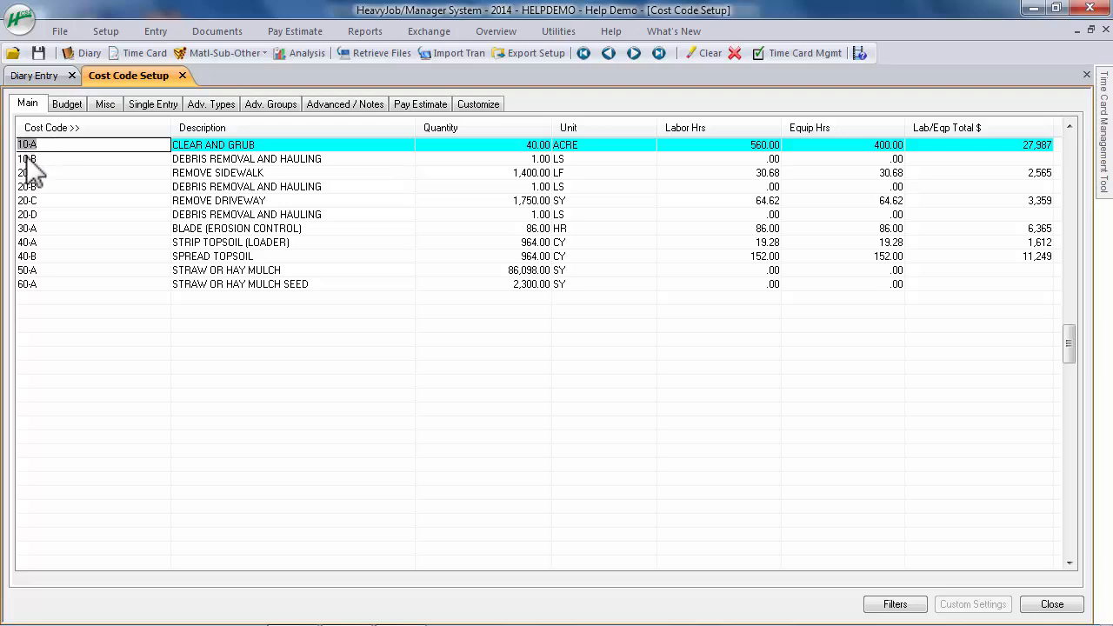
key("Tab")
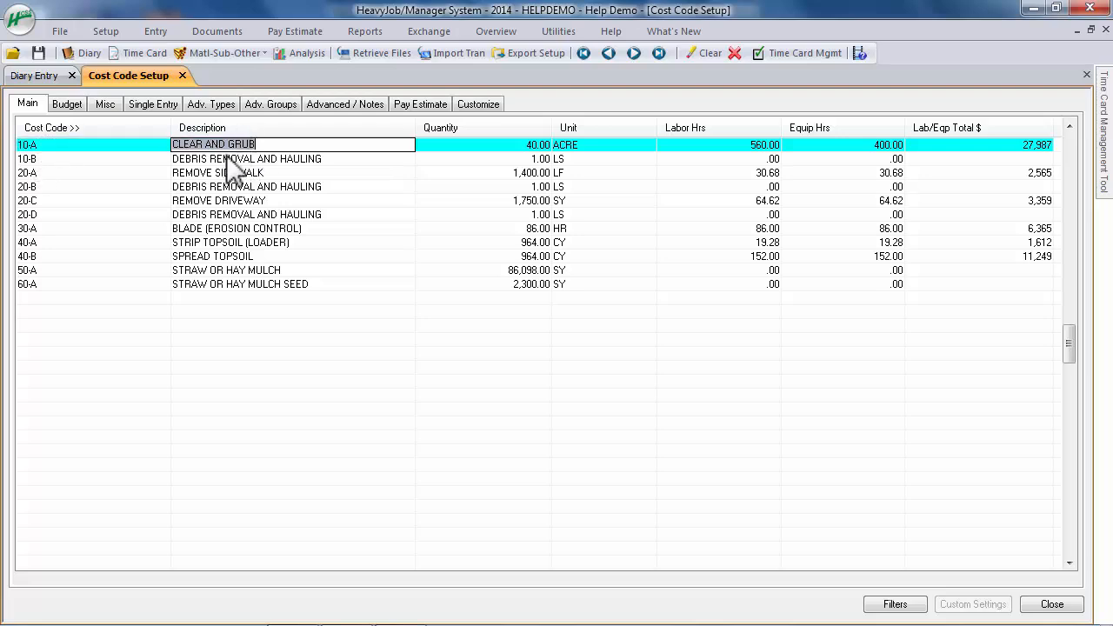
left_click(53, 159)
left_click(270, 159)
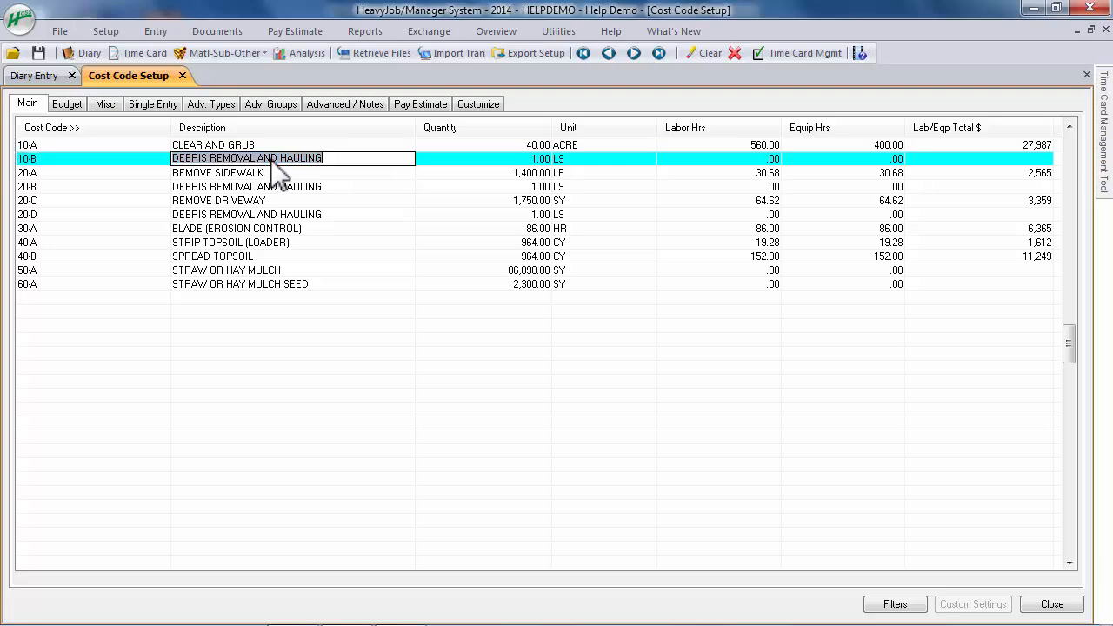